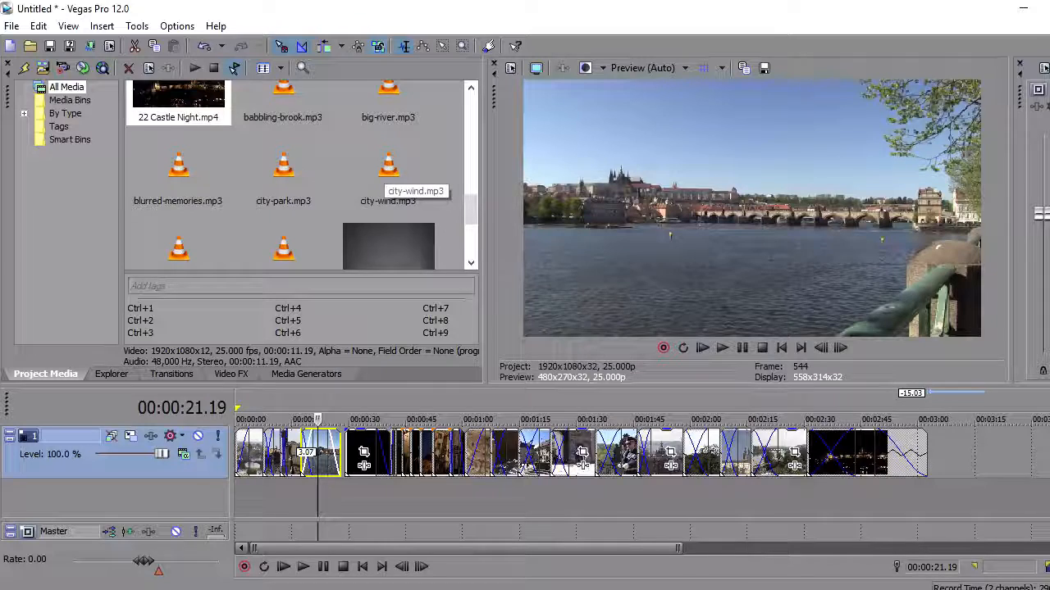
- Place city-wind.mp3 on a new audio track below the video, starting at 00:00:00, and enlarge the timeline area
click(387, 172)
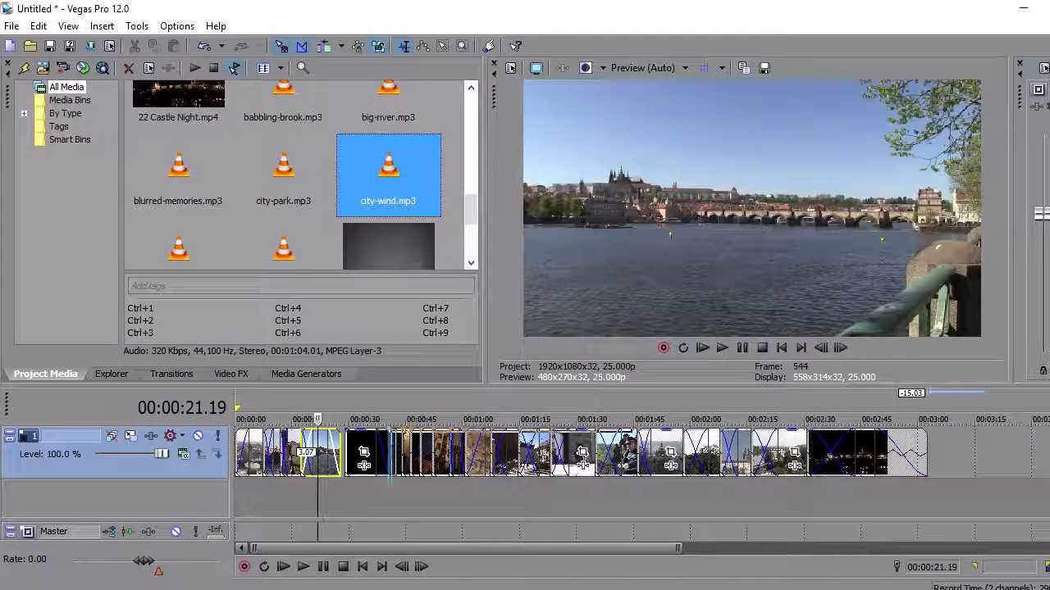
drag(388, 175, 237, 497)
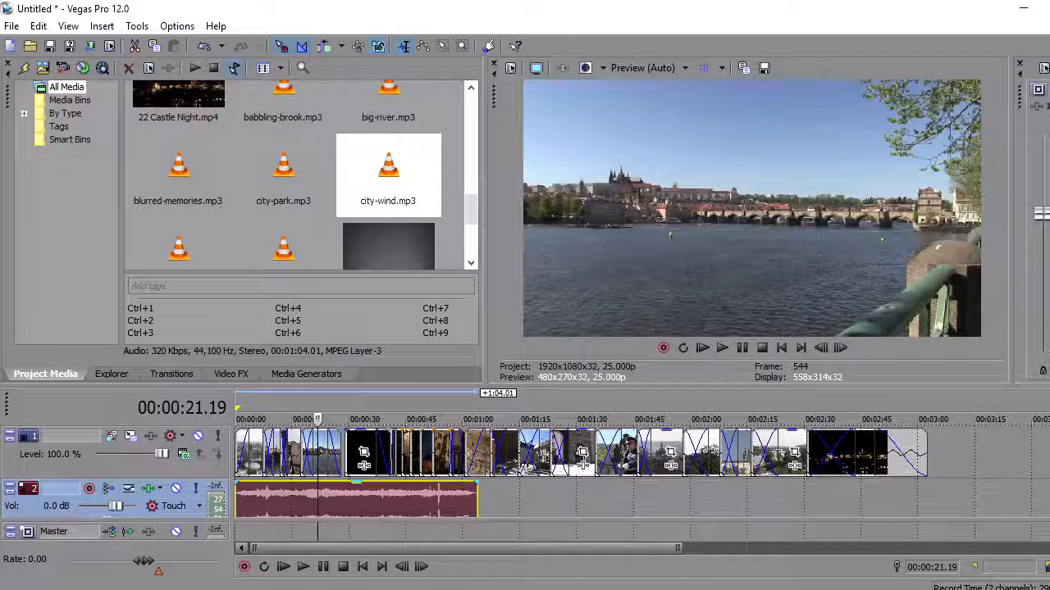
scroll(639, 472, down, 2)
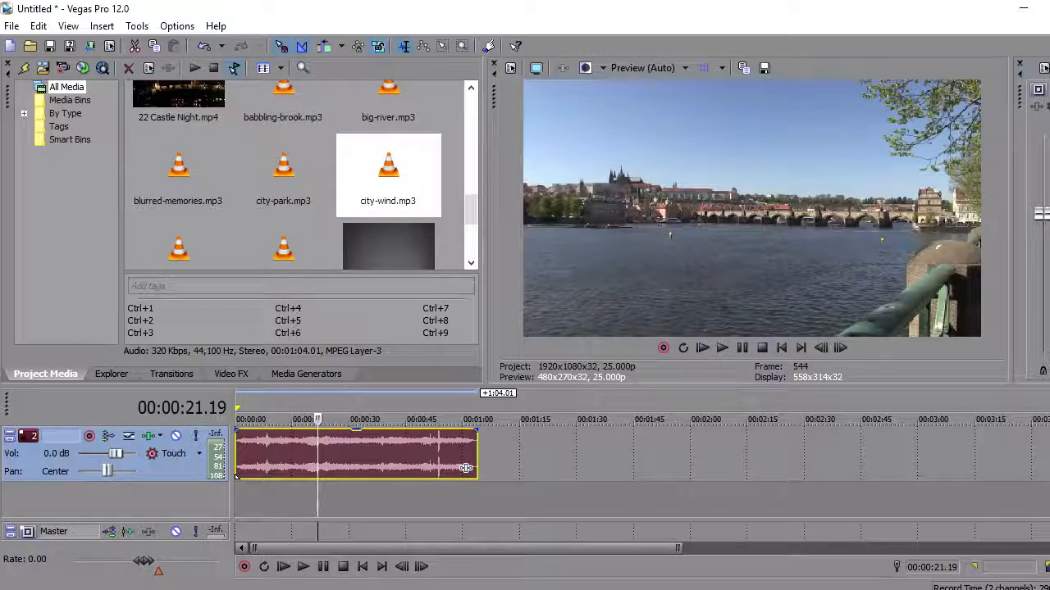
drag(525, 386, 525, 326)
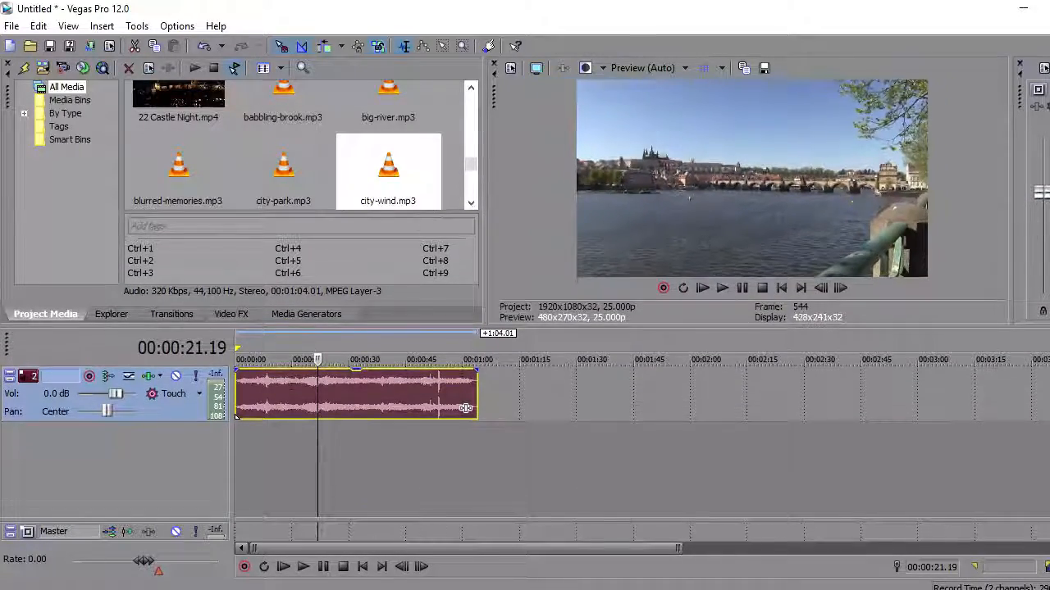
- Insert two empty audio tracks beneath the city-wind track
click(448, 459)
right_click(449, 459)
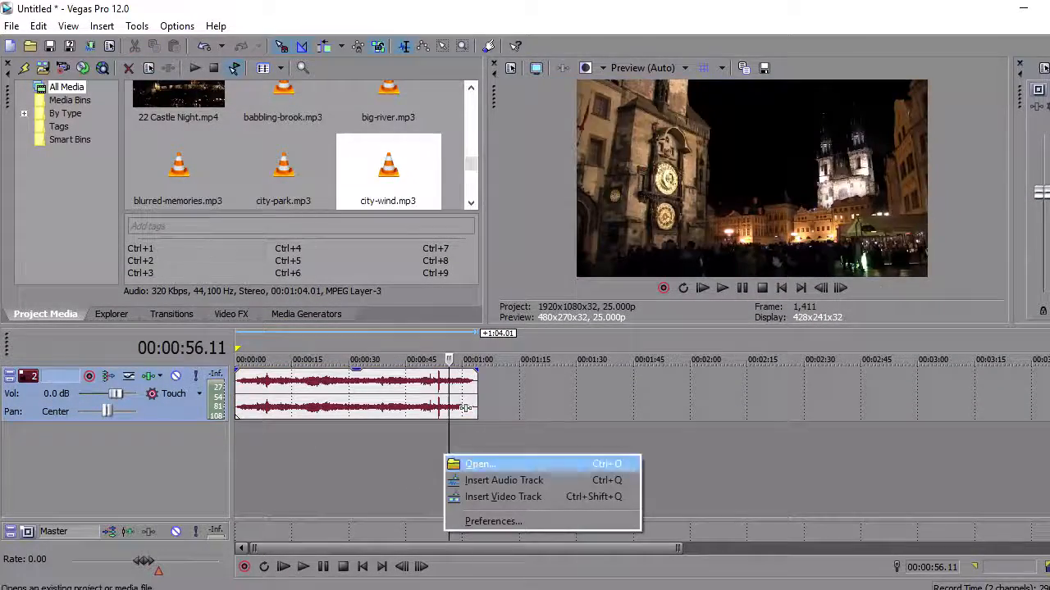
click(503, 480)
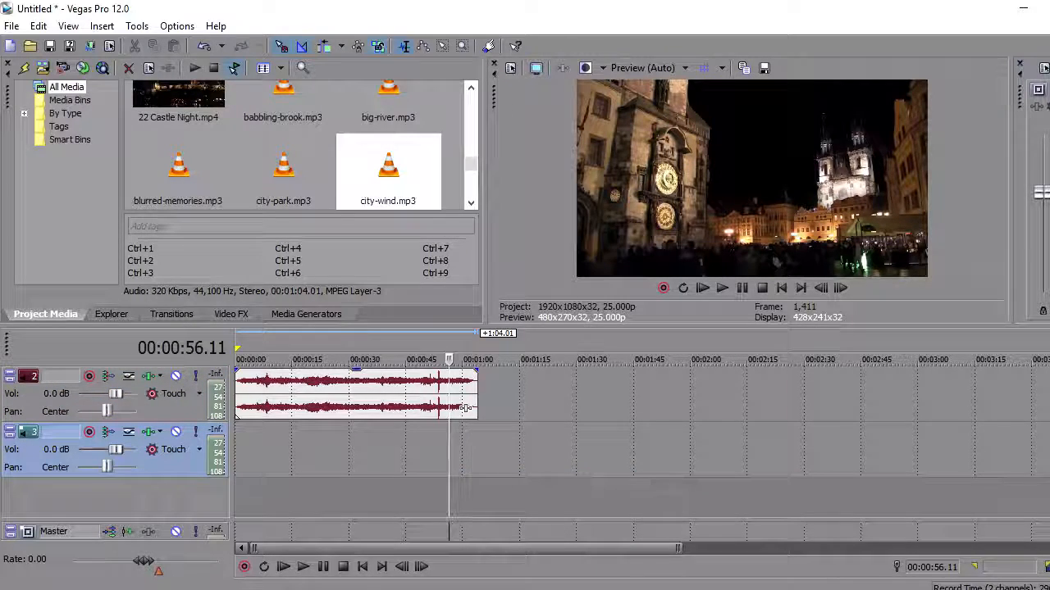
right_click(465, 408)
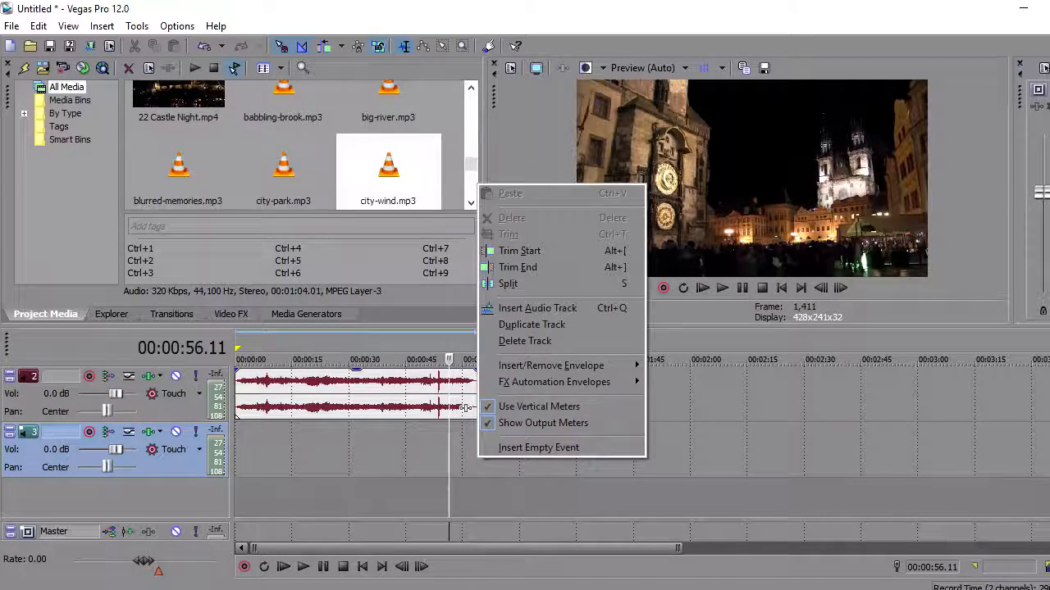
click(537, 307)
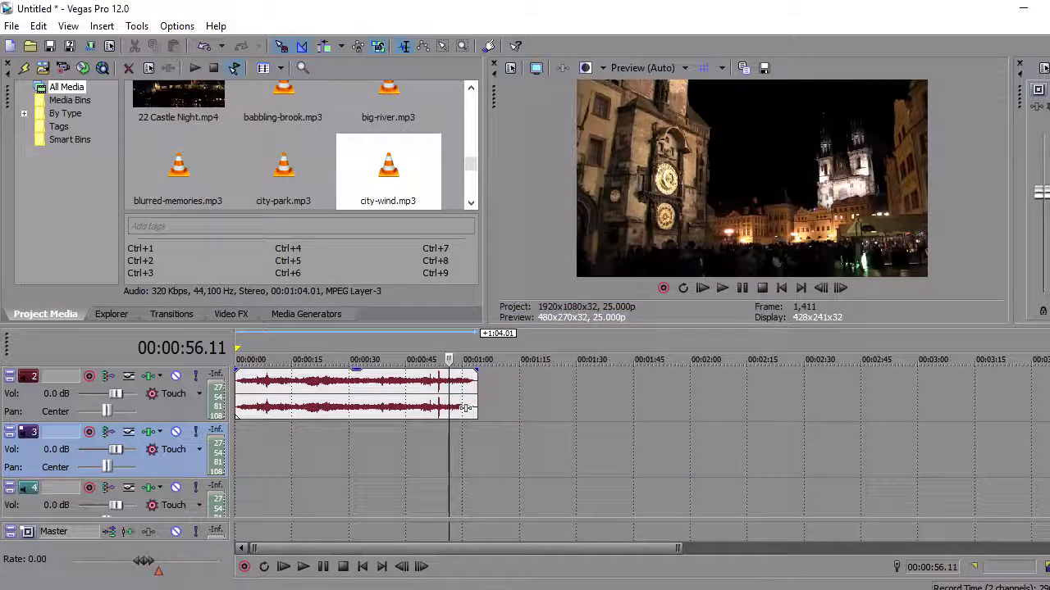
- Shift the city-wind audio event about 10 seconds later on its track
scroll(623, 443, up, 1)
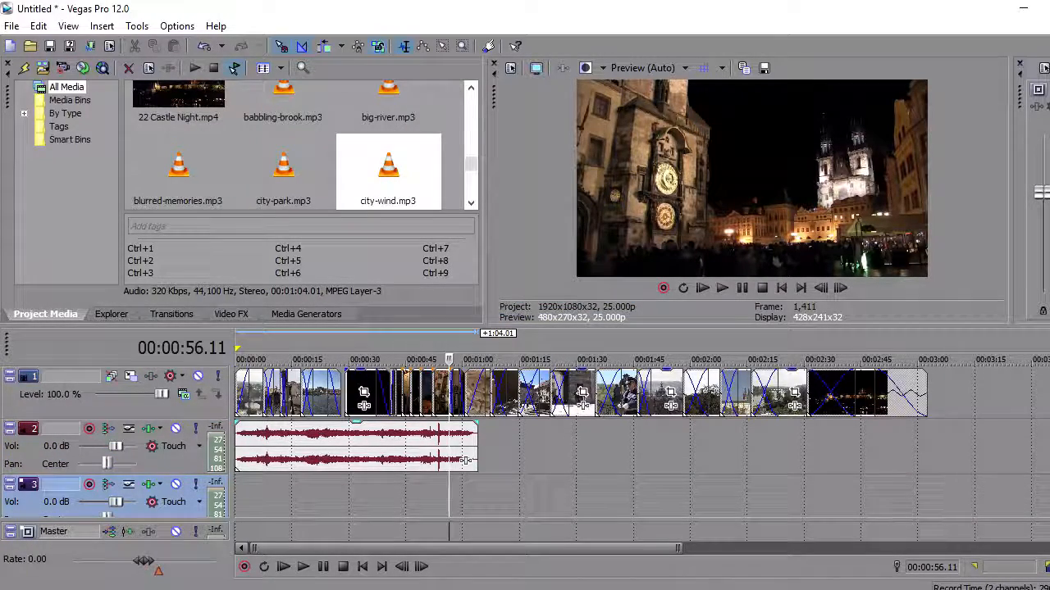
drag(463, 461, 504, 461)
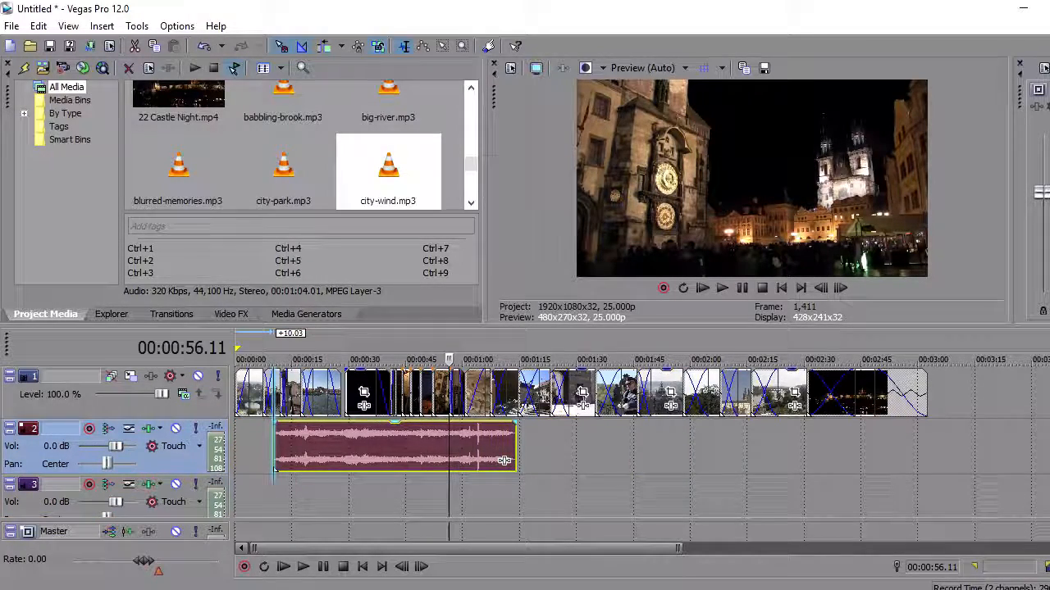
- Add blurred-memories.mp3 to audio track 2 after the city-wind event, starting at about 00:01:26
drag(471, 164, 470, 152)
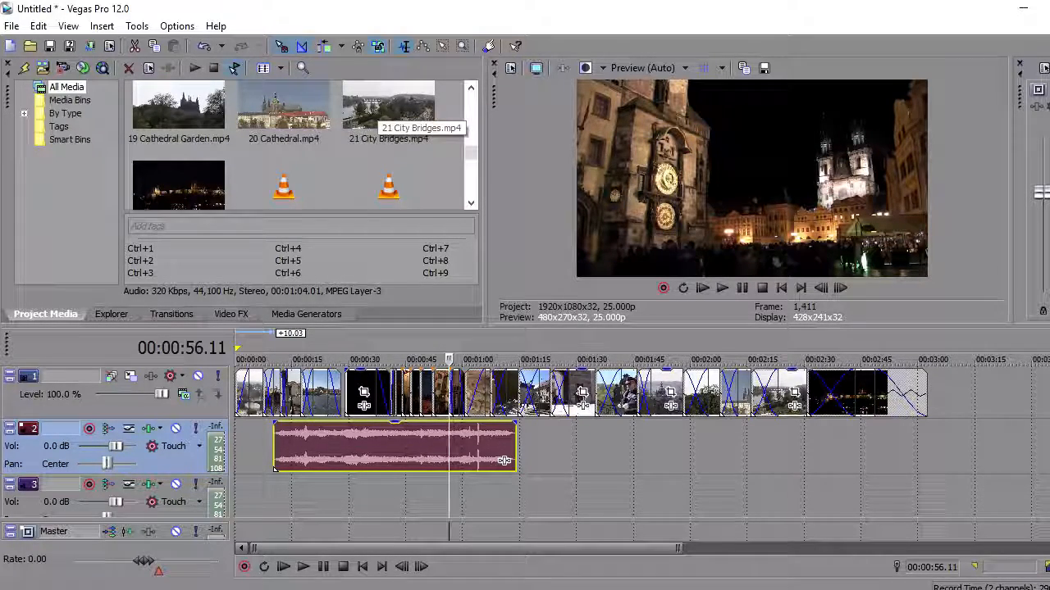
click(379, 109)
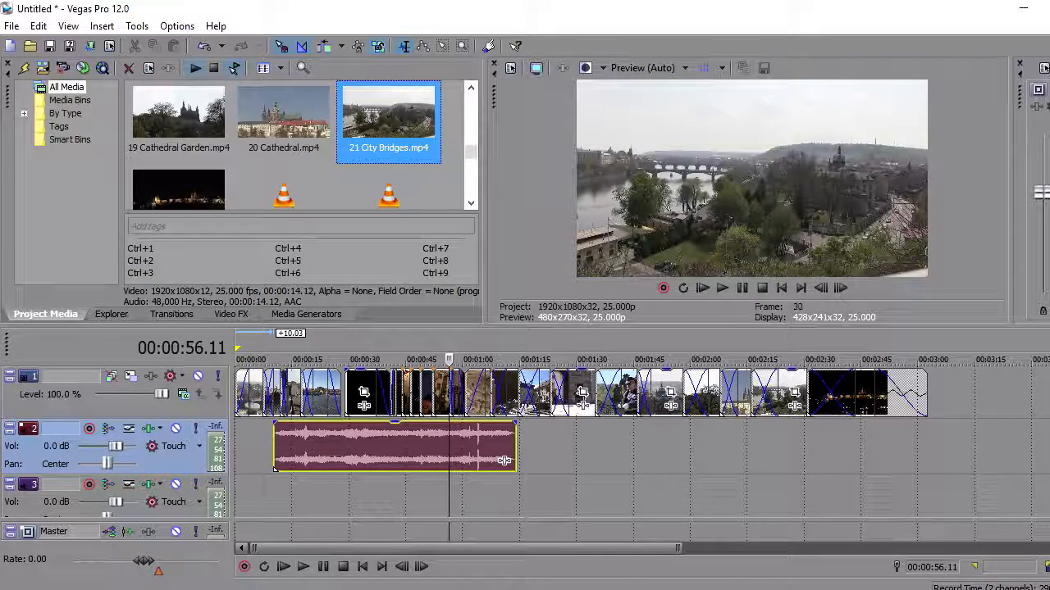
click(179, 190)
drag(470, 155, 470, 167)
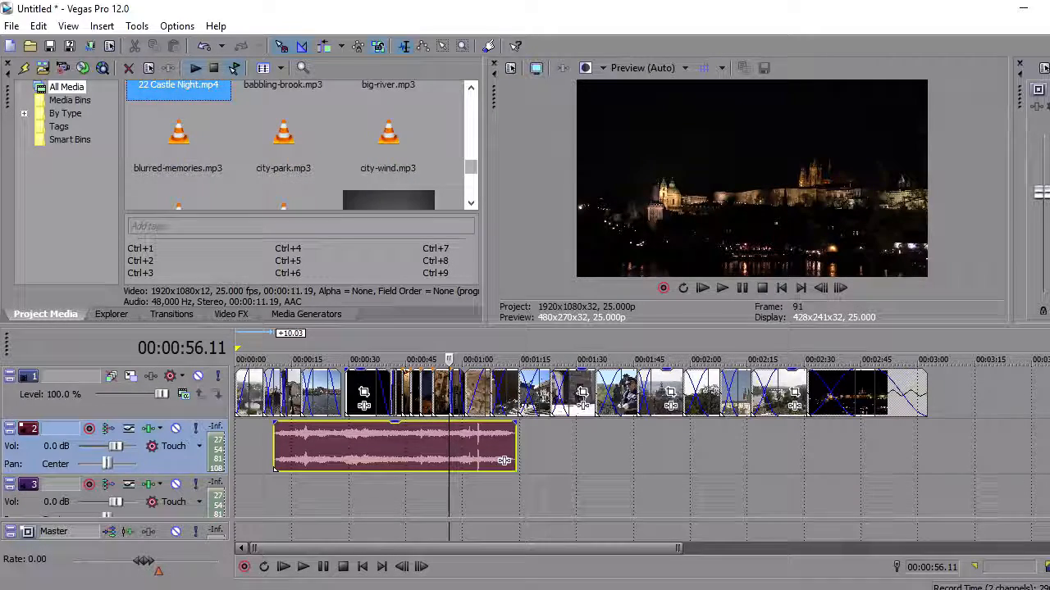
click(179, 136)
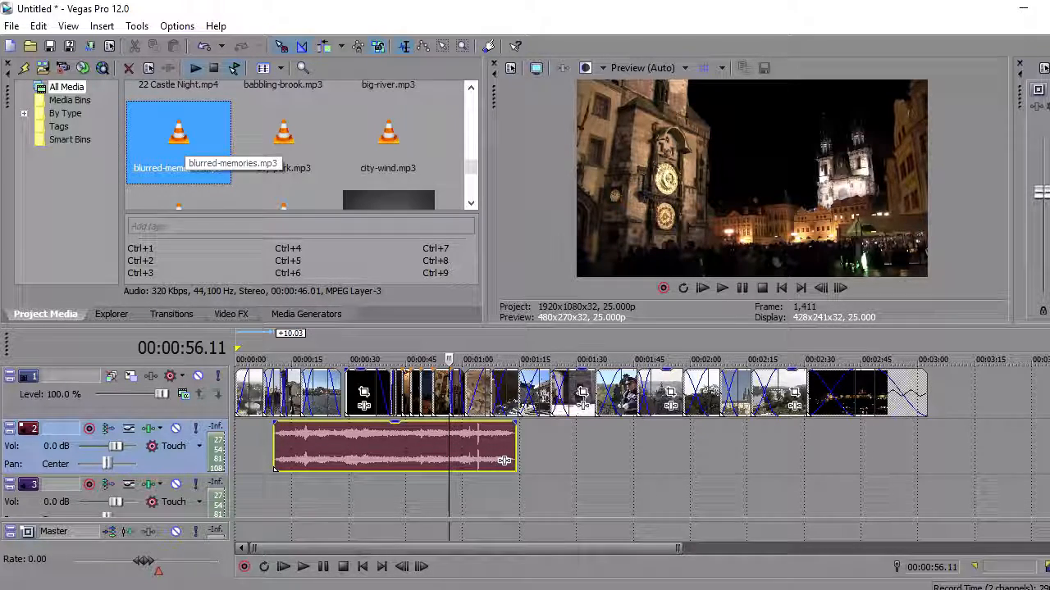
drag(178, 140, 565, 447)
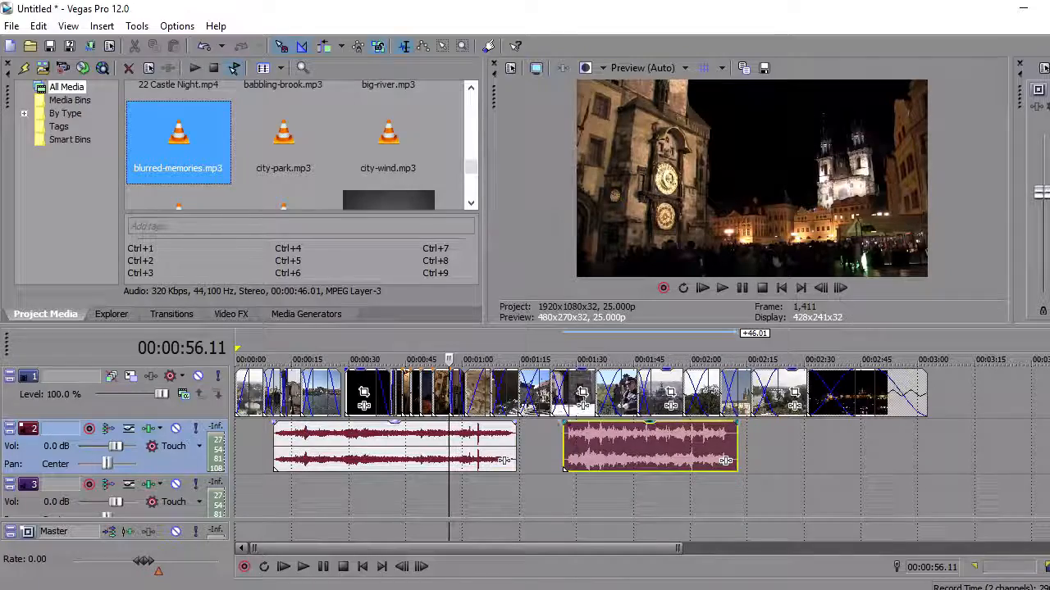
- Move city-wind to the start of track 3 and reposition blurred-memories on track 2 so it begins about 3 seconds in
drag(397, 447, 398, 498)
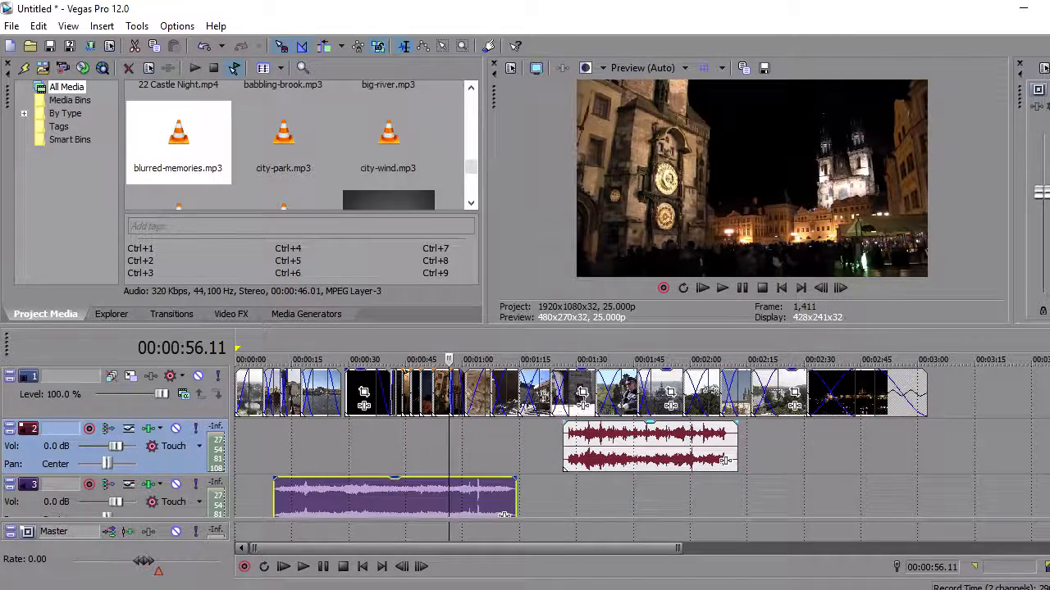
drag(725, 461, 397, 461)
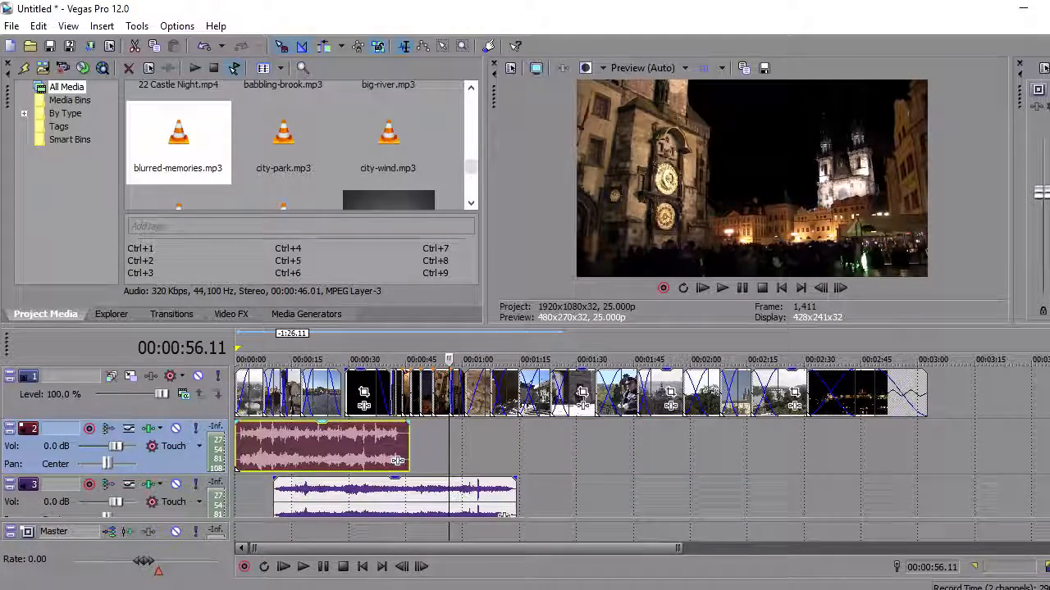
scroll(397, 460, up, 8)
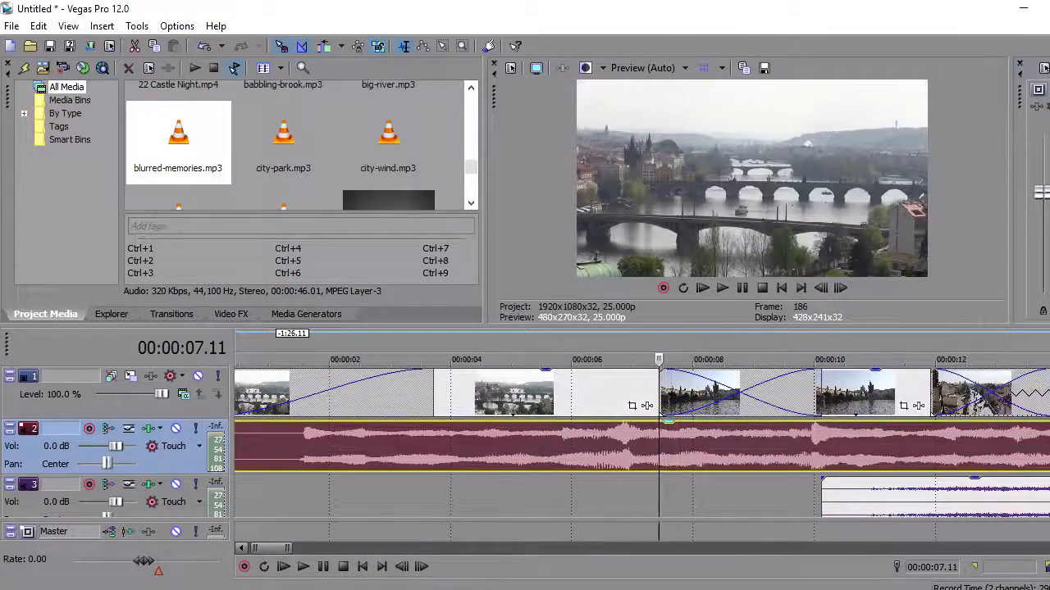
drag(236, 469, 501, 469)
drag(902, 497, 290, 497)
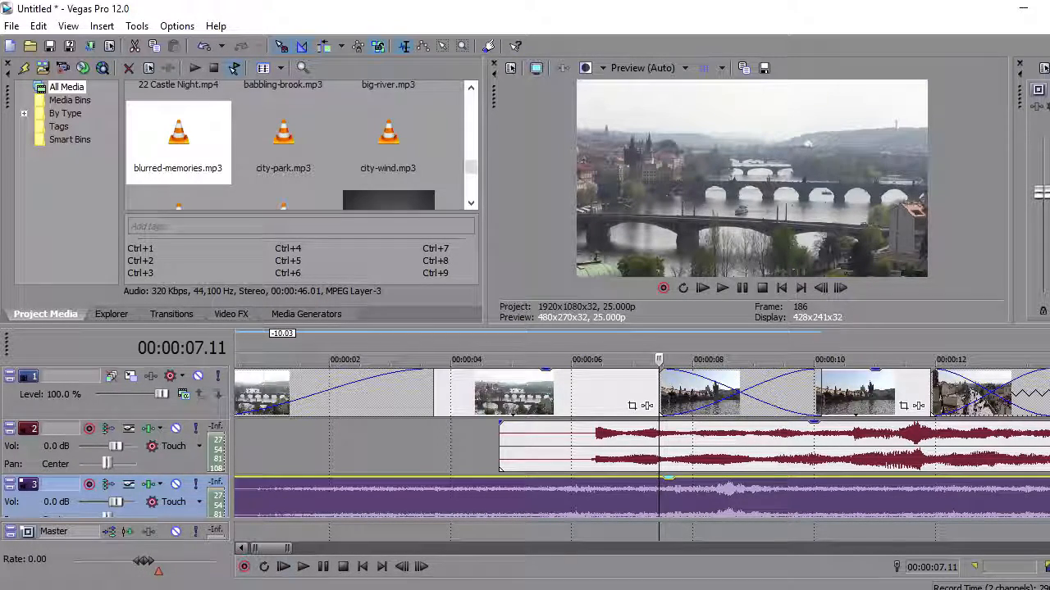
drag(623, 447, 520, 447)
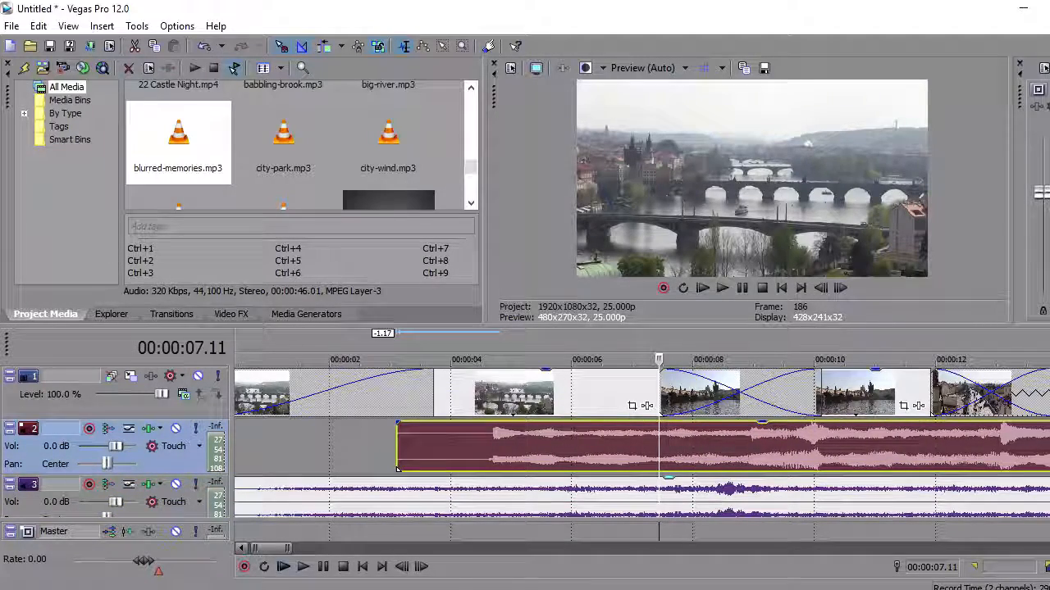
- Play the project from the beginning to hear both audio tracks together, and stop after the first clips
click(361, 567)
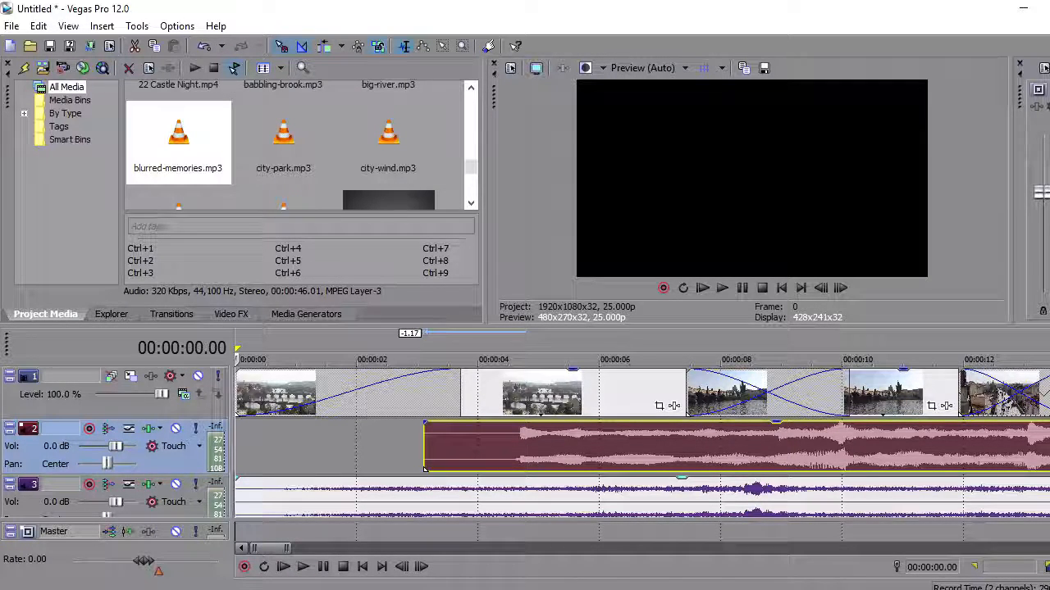
click(302, 566)
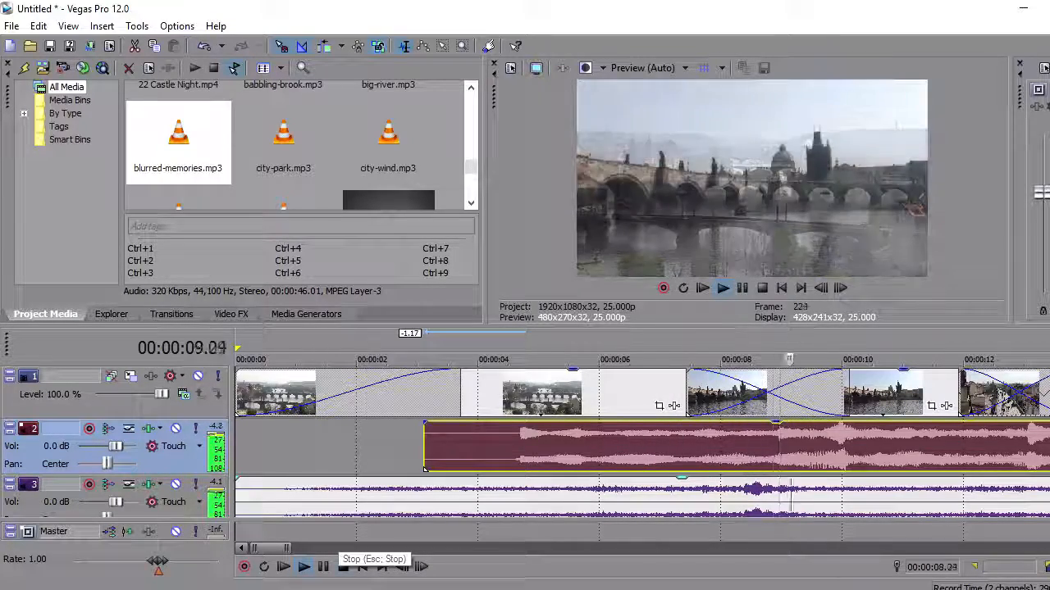
click(343, 566)
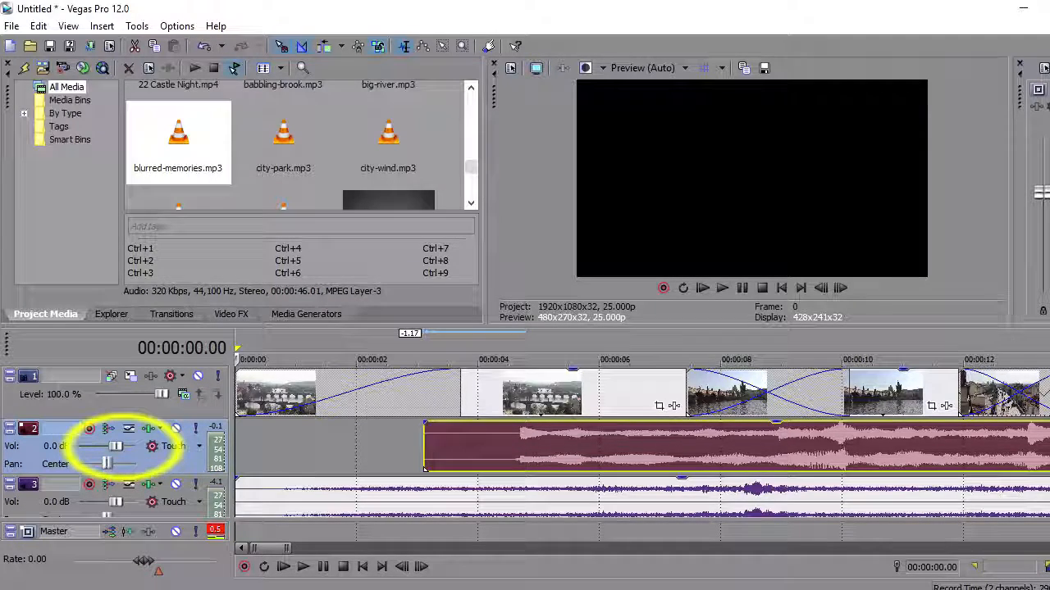
- Try lowering the gain of the blurred-memories event on track 2, and restore it to full level
drag(574, 422, 578, 453)
drag(775, 452, 775, 423)
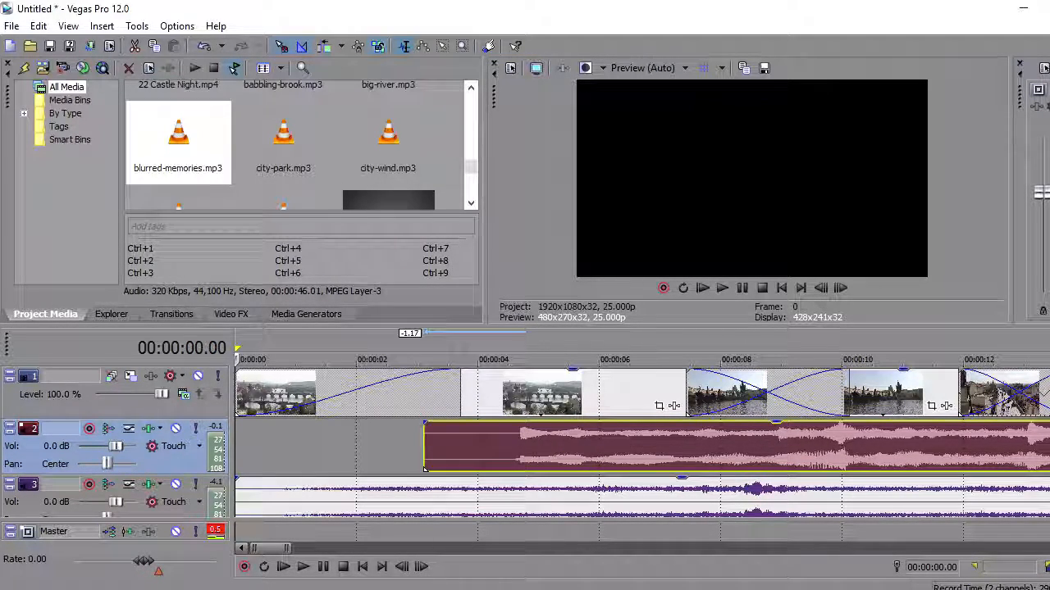
- Lower the gain of the city-wind event on track 3 by a little over half and play back the mix
scroll(640, 443, down, 1)
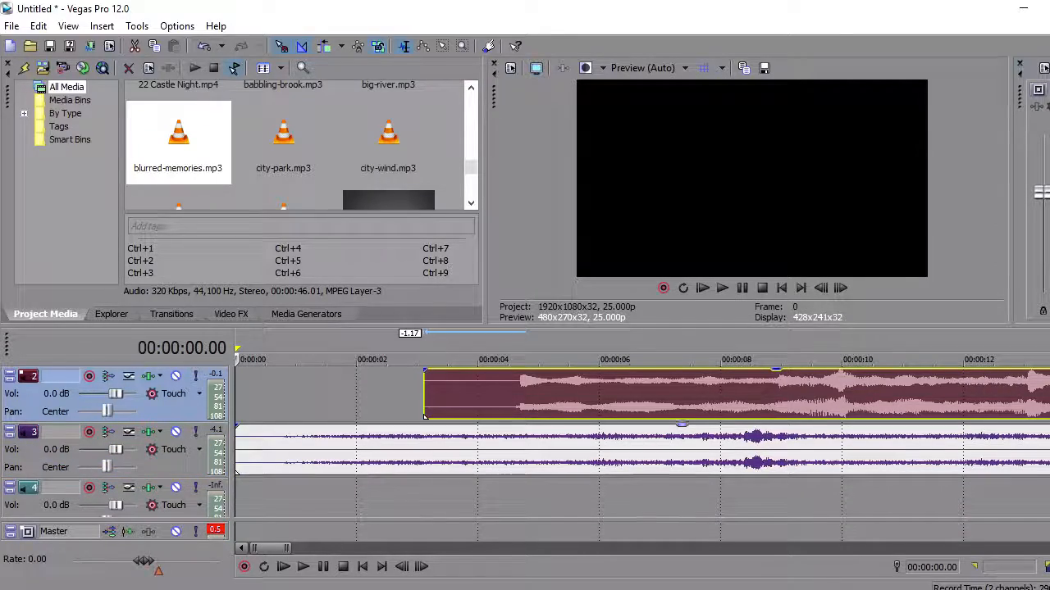
click(348, 448)
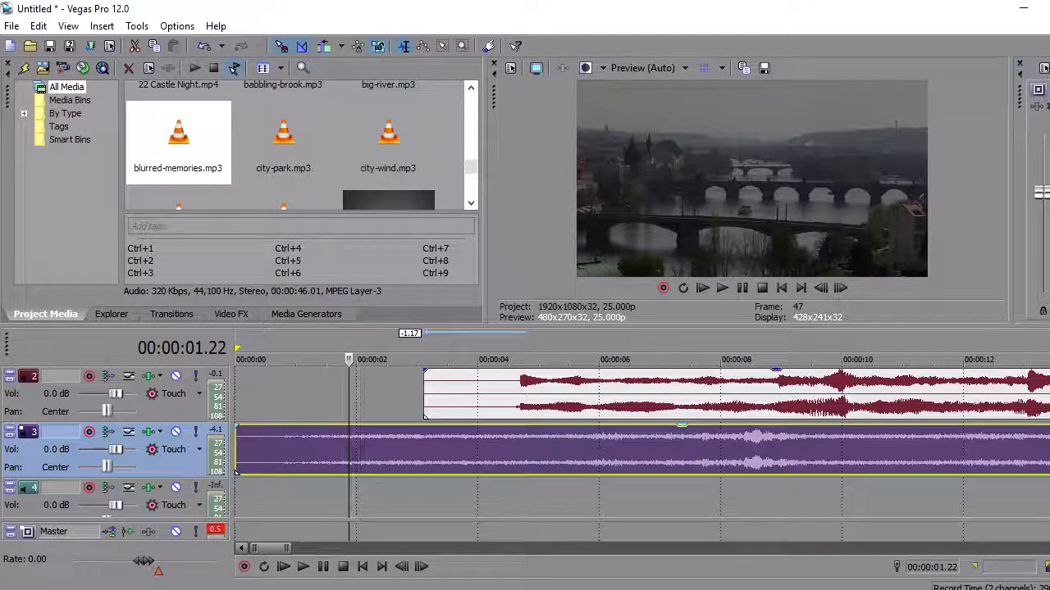
drag(364, 426, 364, 450)
click(282, 567)
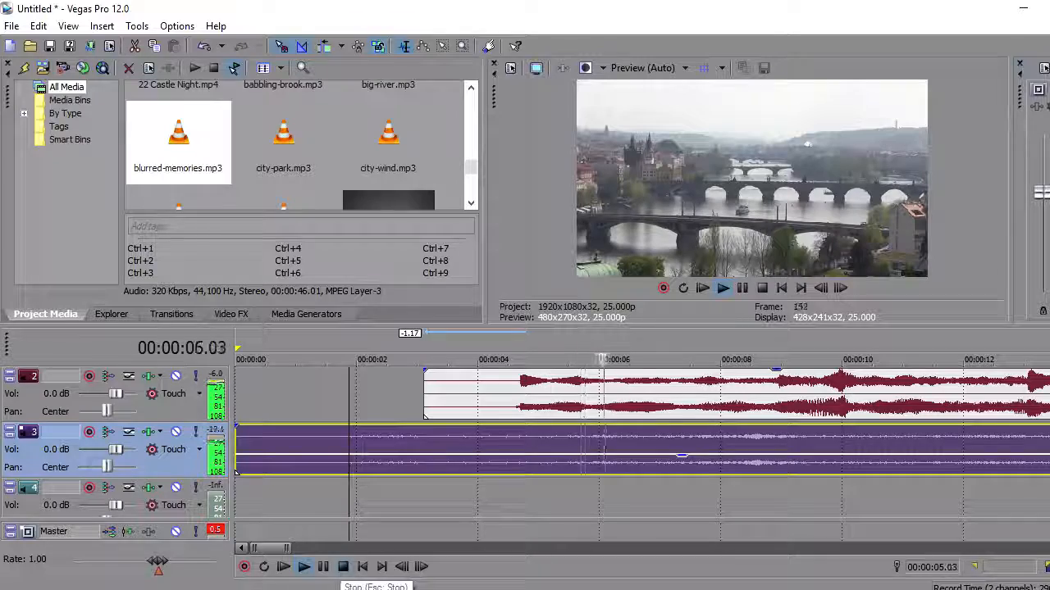
click(343, 567)
- Add a fade-in of about 2 seconds to the start of the city-wind event on track 3
click(645, 394)
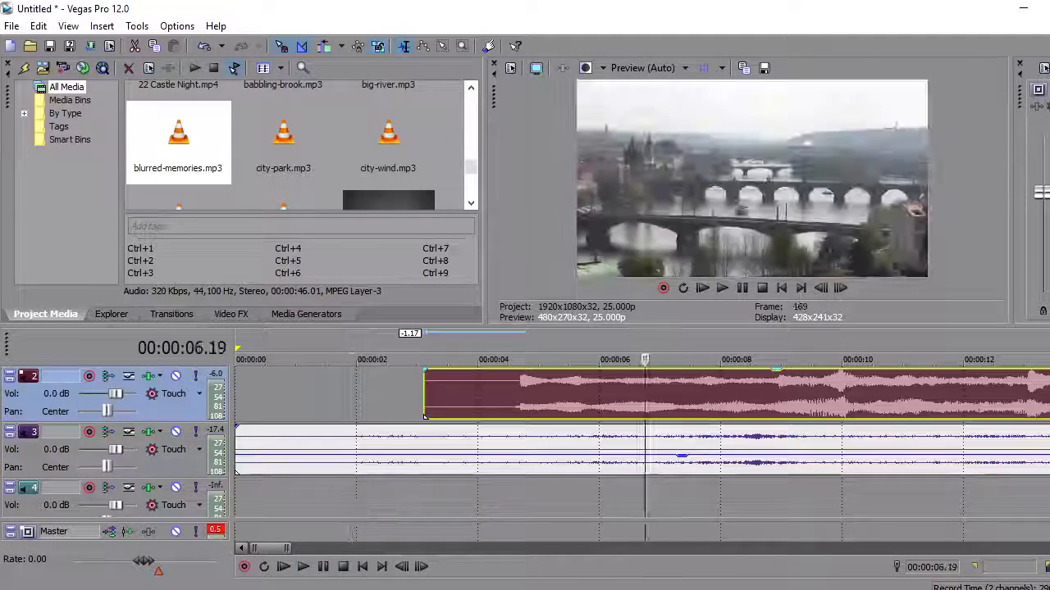
scroll(640, 443, up, 1)
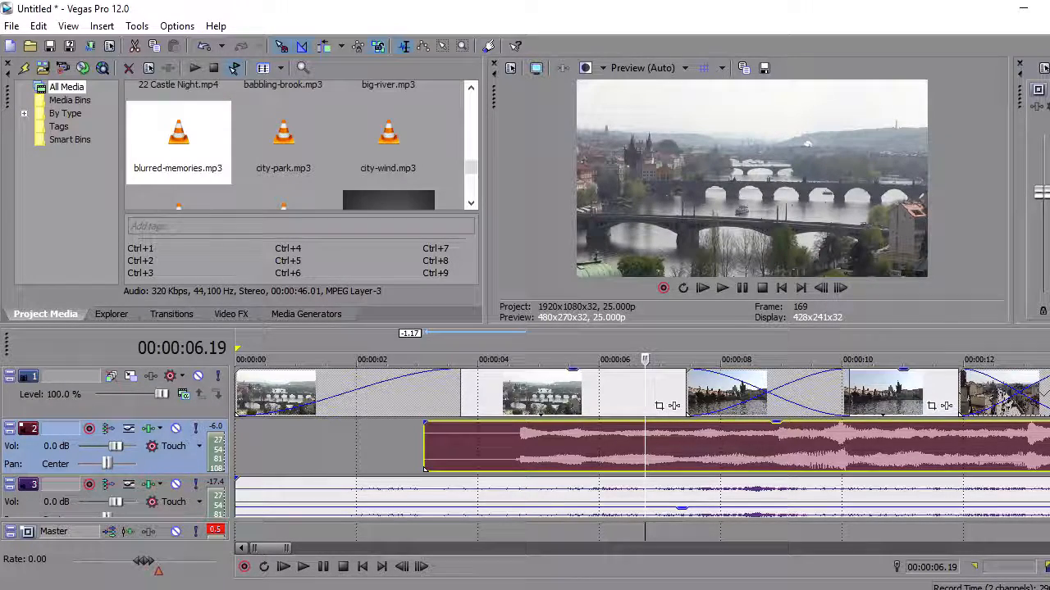
scroll(640, 443, down, 1)
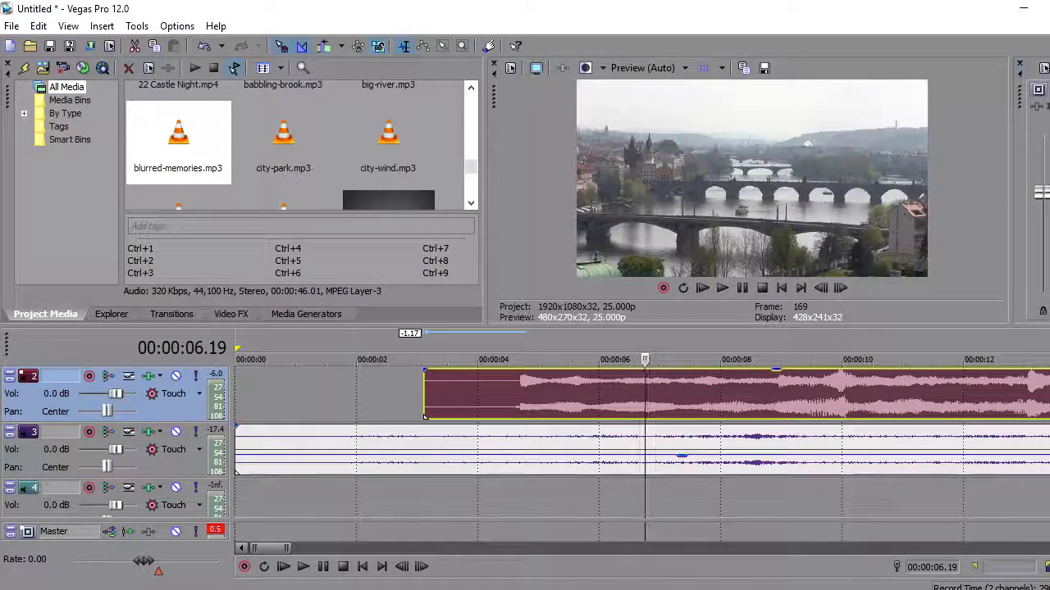
mouse_move(237, 425)
mouse_down()
mouse_move(379, 427)
mouse_move(237, 425)
mouse_up()
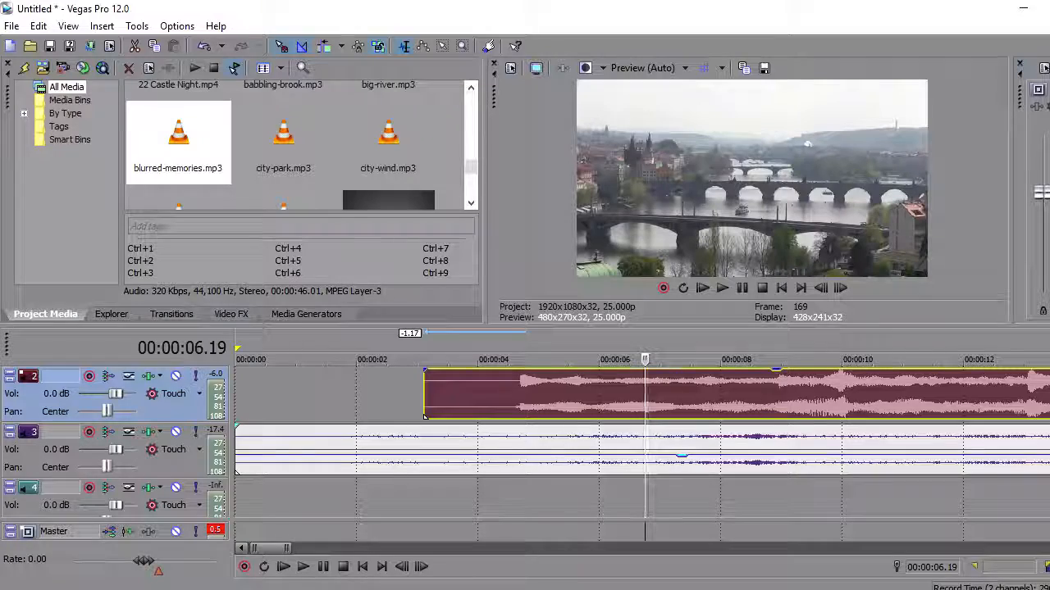
drag(237, 426, 352, 426)
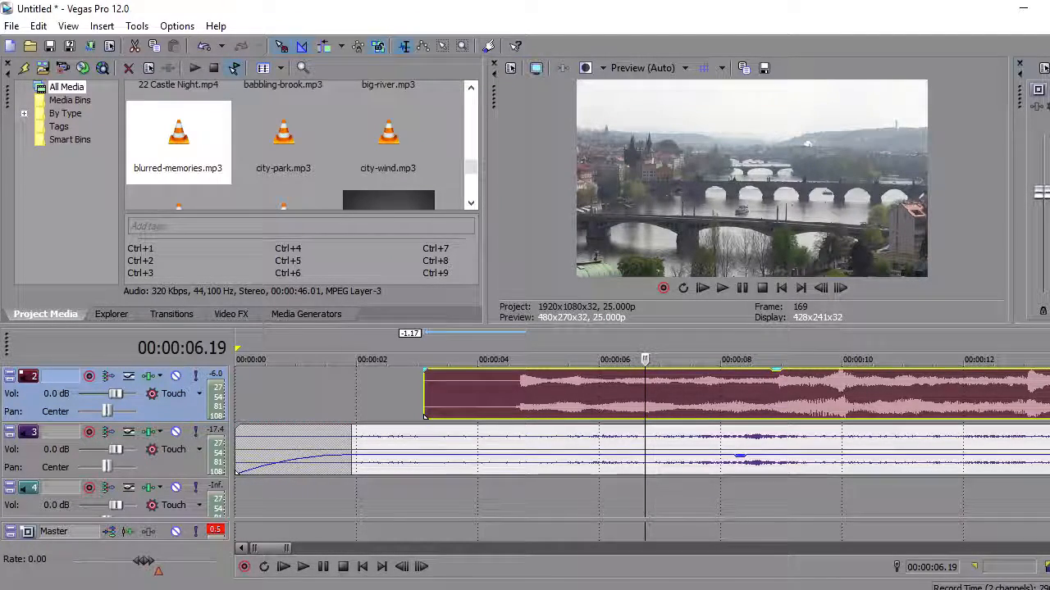
- Shift the blurred-memories event 24 frames earlier, so it begins about 2 seconds in, and briefly play the mix
scroll(640, 443, up, 1)
drag(426, 447, 368, 447)
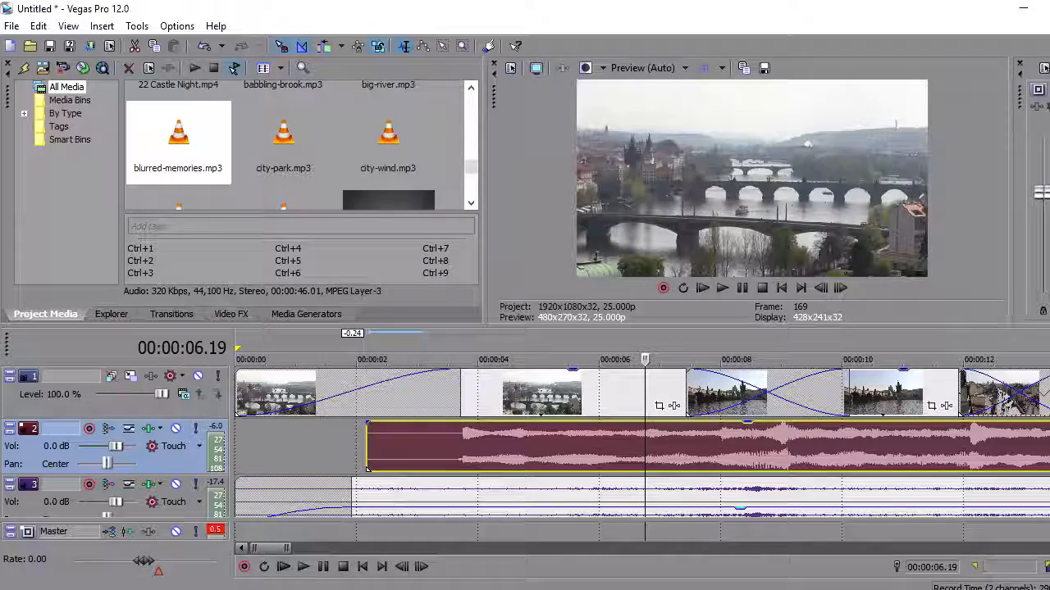
click(283, 567)
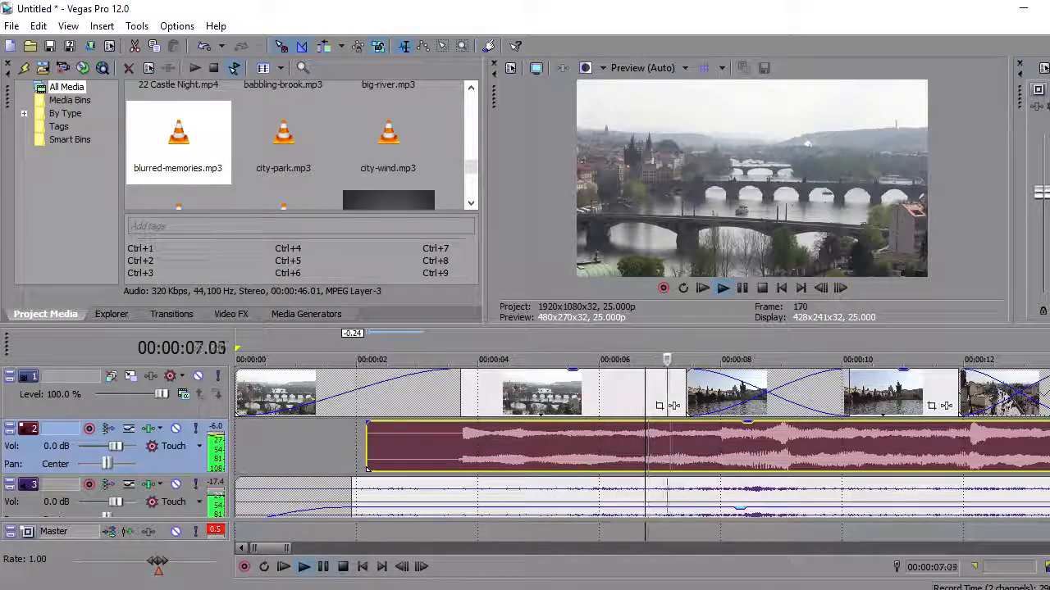
click(343, 566)
click(565, 447)
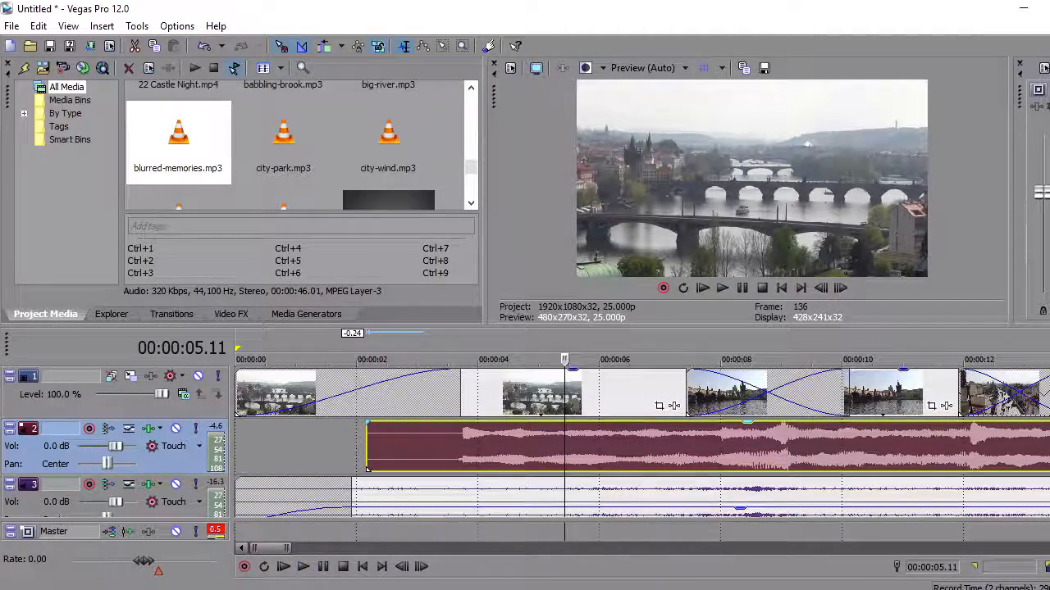
- Play the mix from about 4 seconds in and again from 00:00:40.23 to check the music against the video
scroll(564, 447, down, 2)
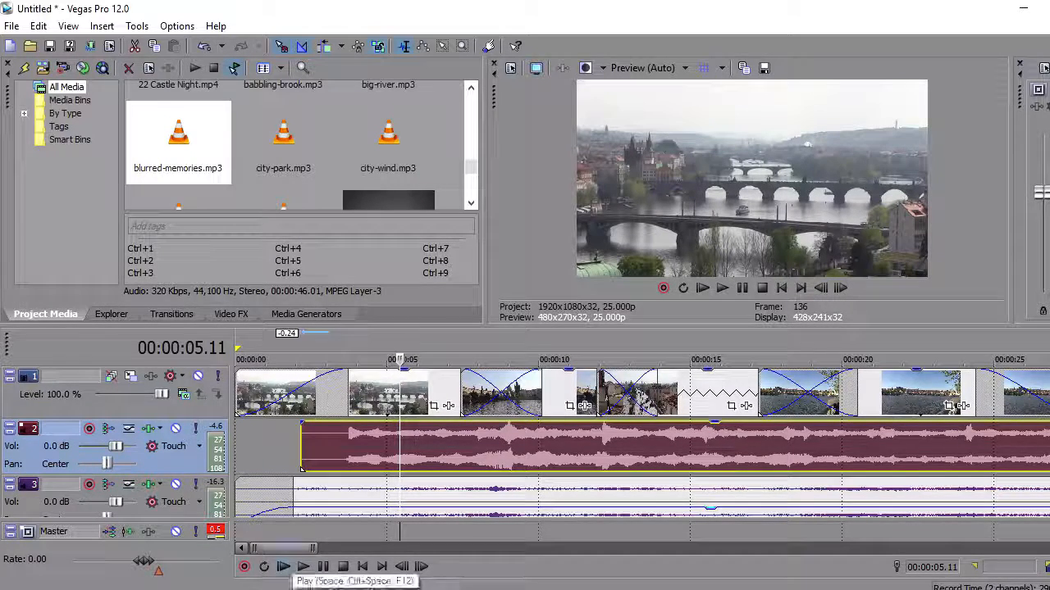
click(361, 360)
key(shift+space)
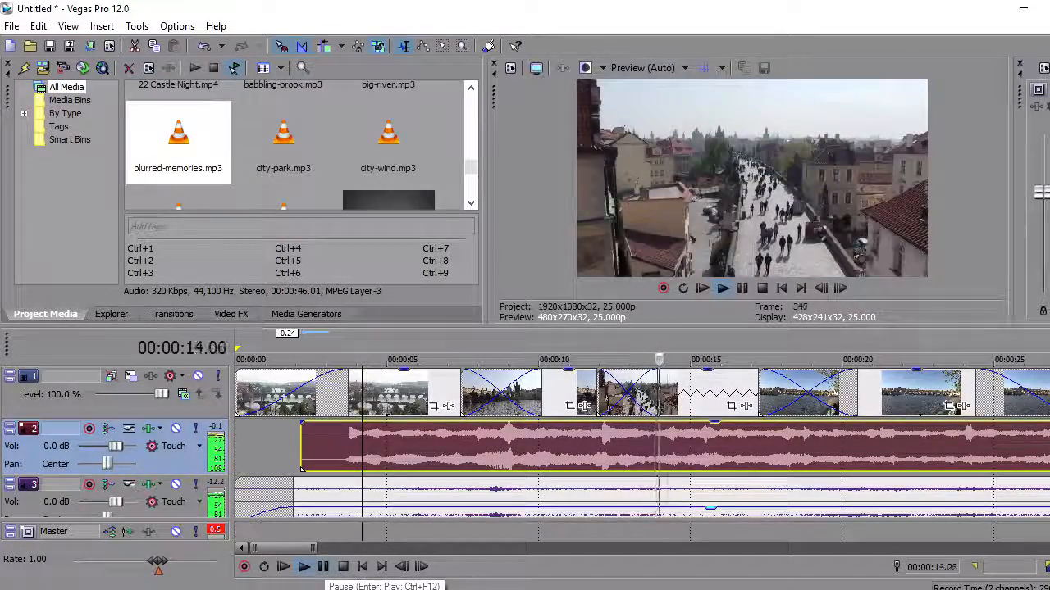
click(323, 567)
click(683, 392)
scroll(683, 392, down, 1)
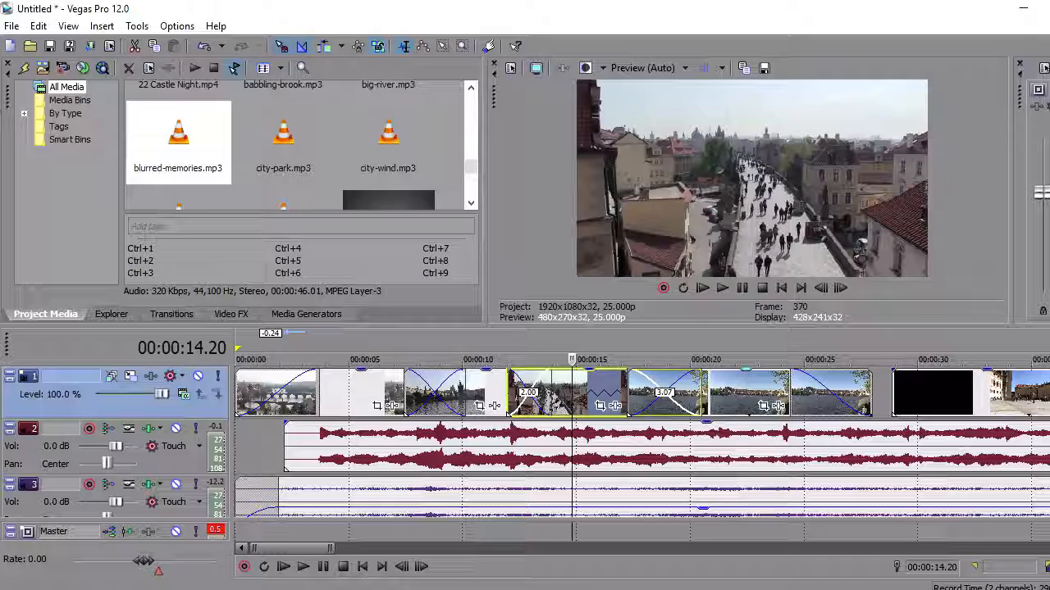
scroll(642, 435, down, 2)
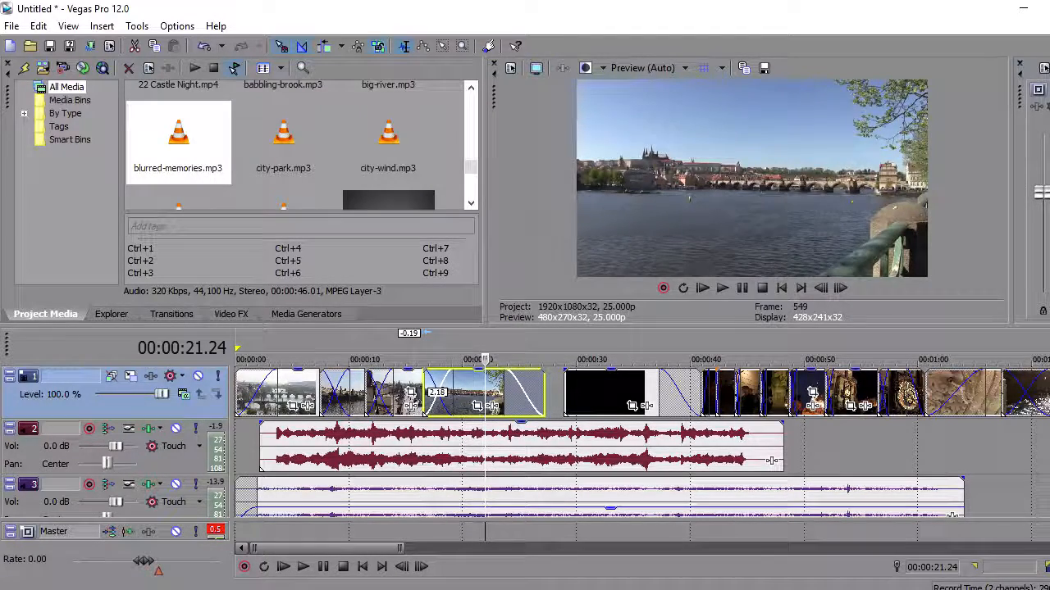
click(701, 360)
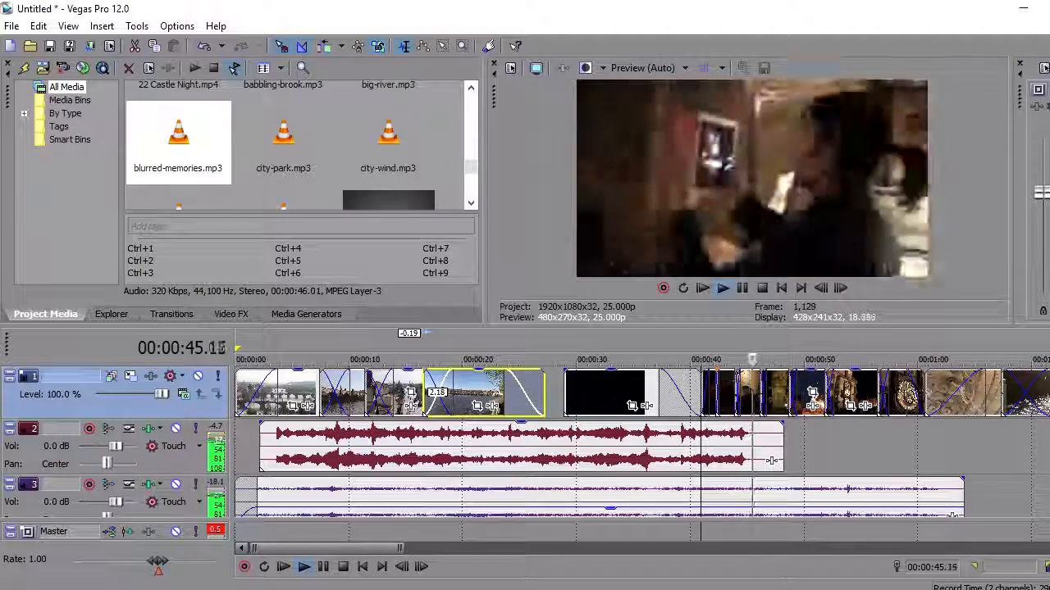
key(space)
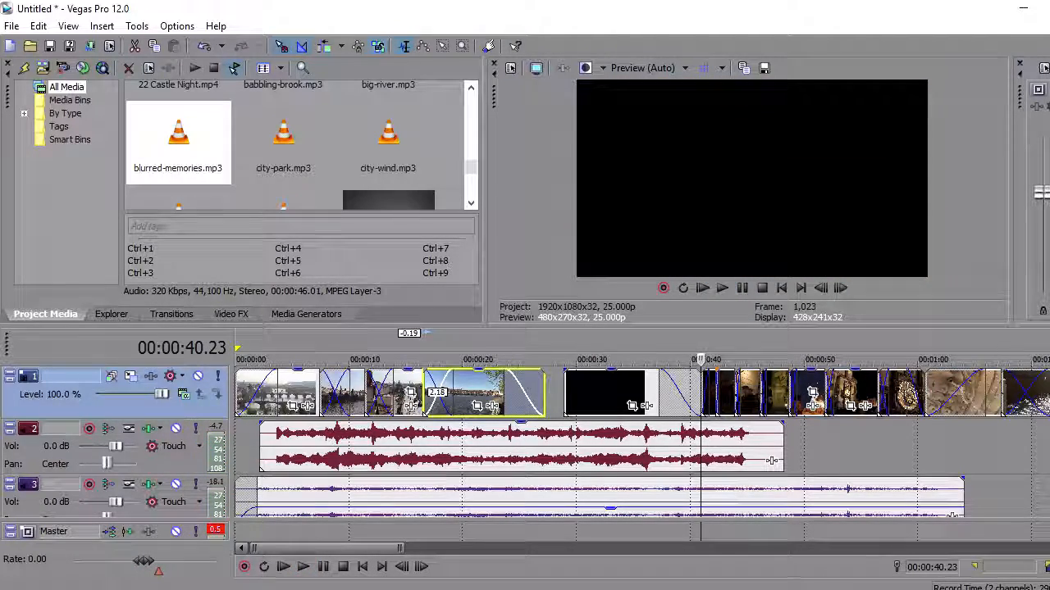
- Split the blurred-memories event at 00:00:38.16 and move its ending piece 2 seconds 7 frames later
click(771, 461)
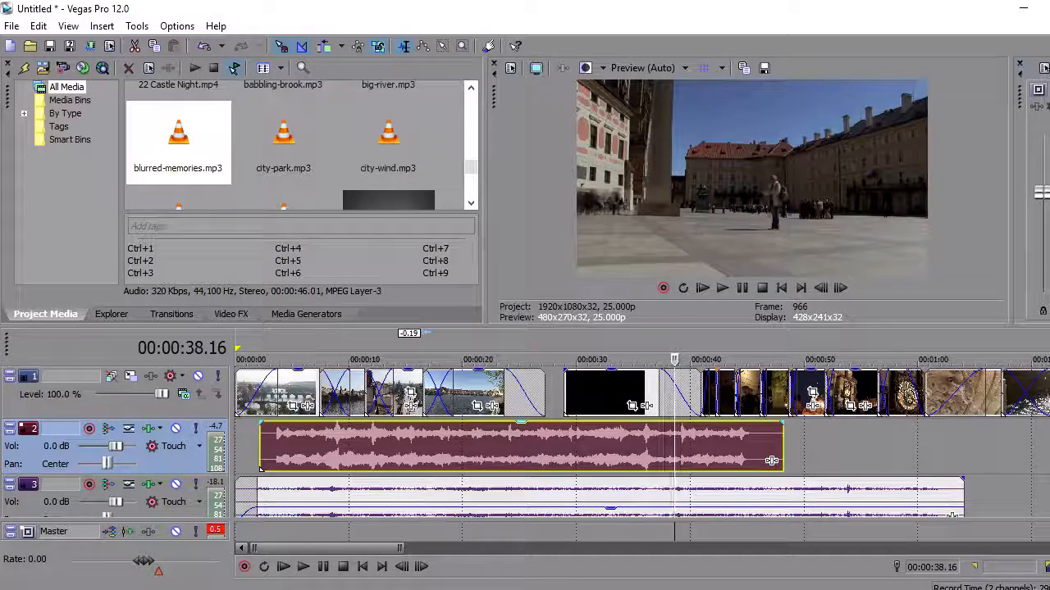
key(s)
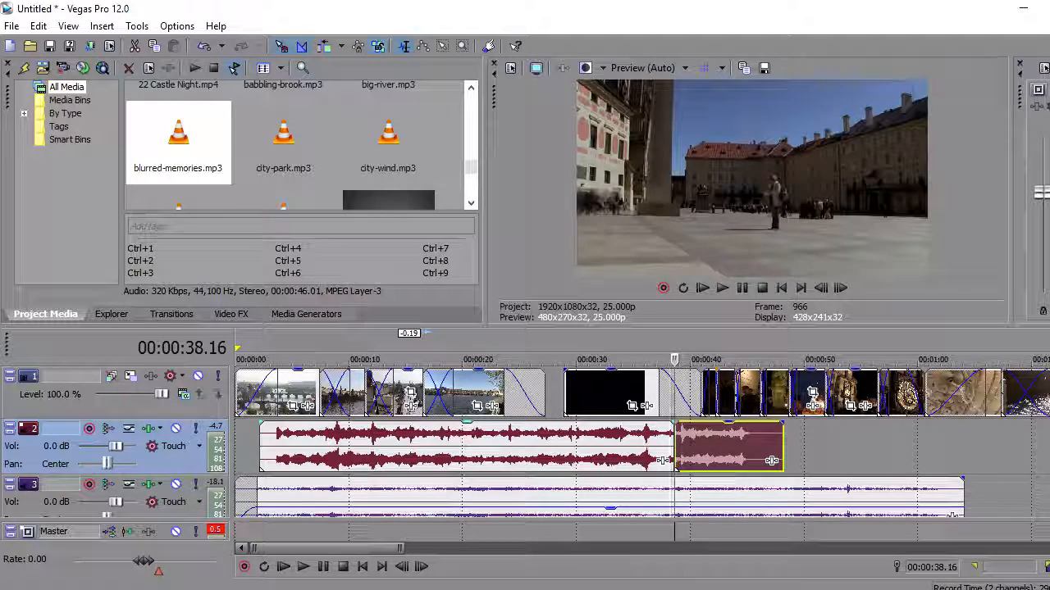
drag(771, 460, 796, 461)
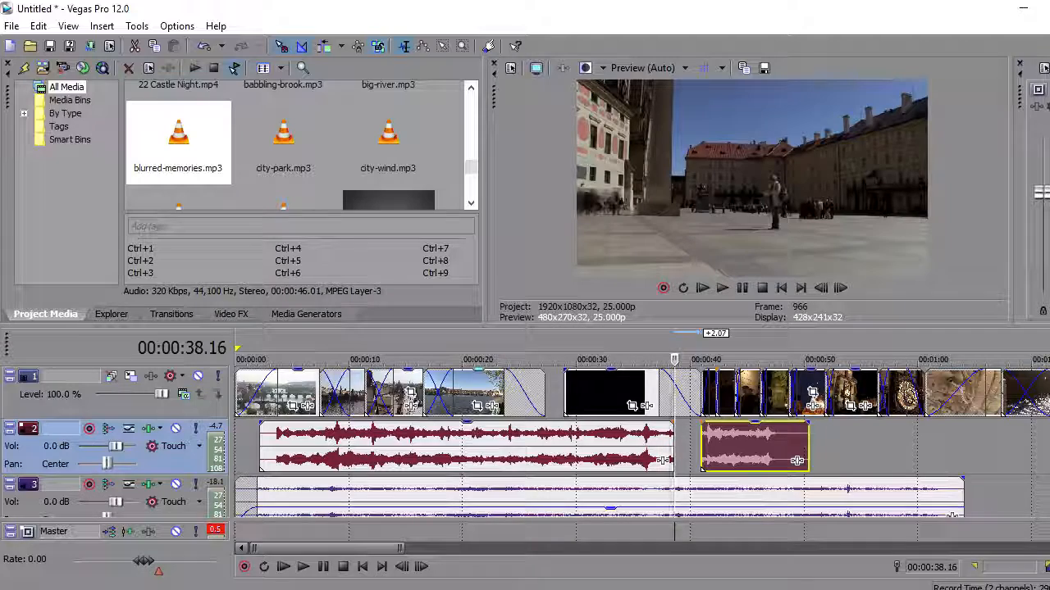
- Play the mix from 00:00:21.03 to hear the music where the river scene fades to black
click(475, 360)
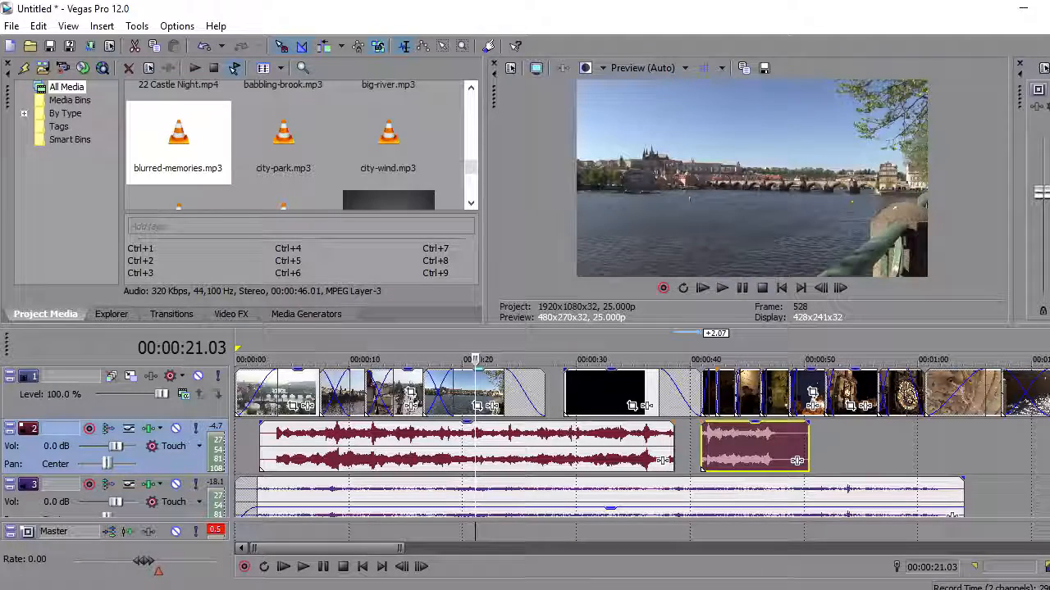
key(space)
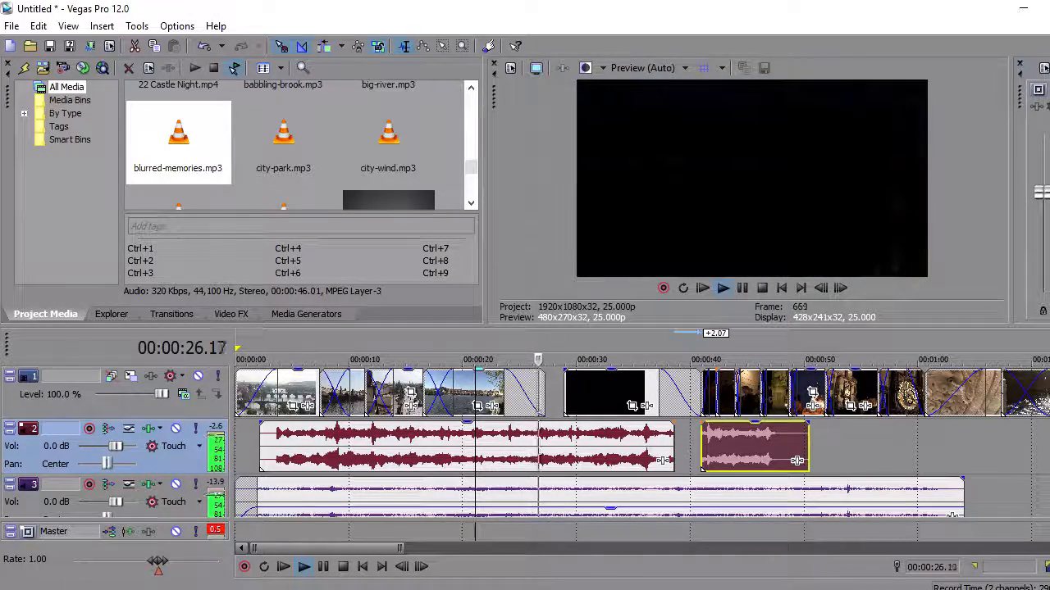
key(space)
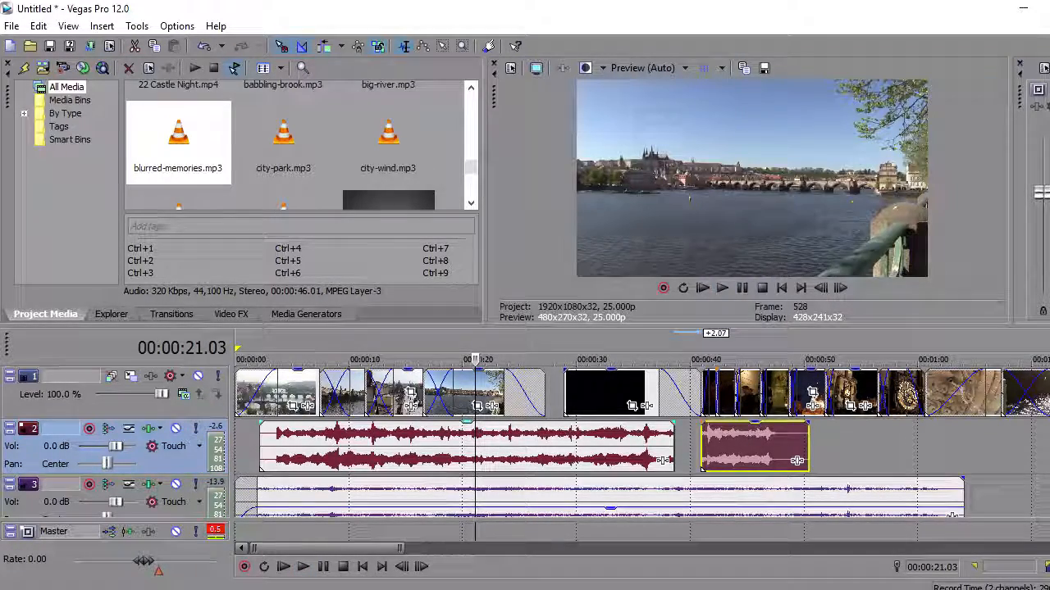
- Insert a new empty audio track and place it directly below the blurred-memories track
click(817, 447)
right_click(832, 438)
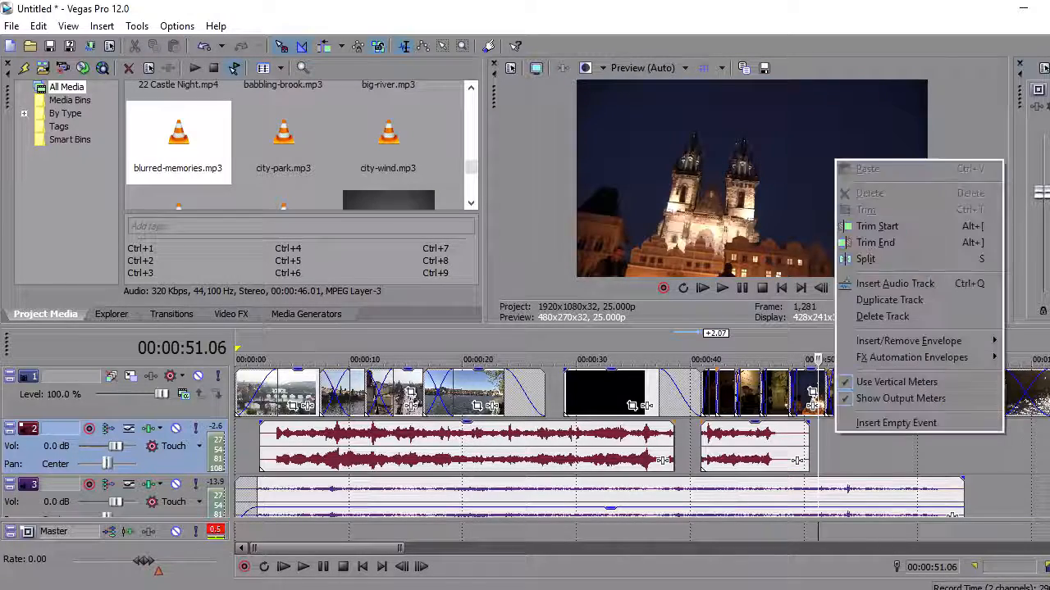
click(893, 283)
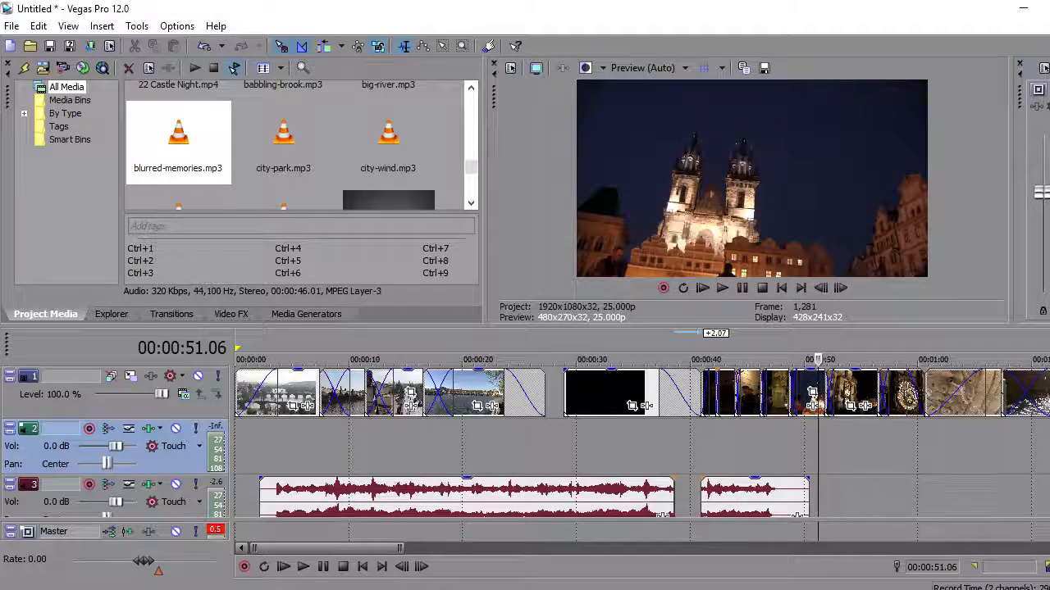
scroll(816, 442, down, 1)
drag(64, 385, 66, 474)
scroll(640, 443, up, 1)
- Move the ending piece of blurred-memories onto the empty track 3 so it starts at about 18.3 seconds
click(754, 447)
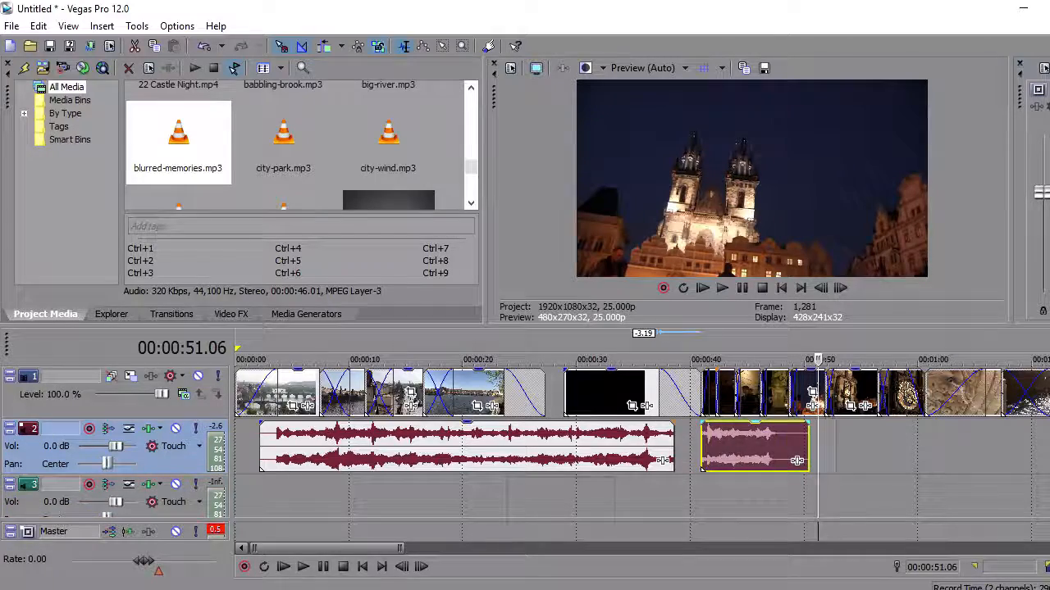
drag(703, 466, 484, 515)
click(493, 455)
scroll(493, 456, up, 1)
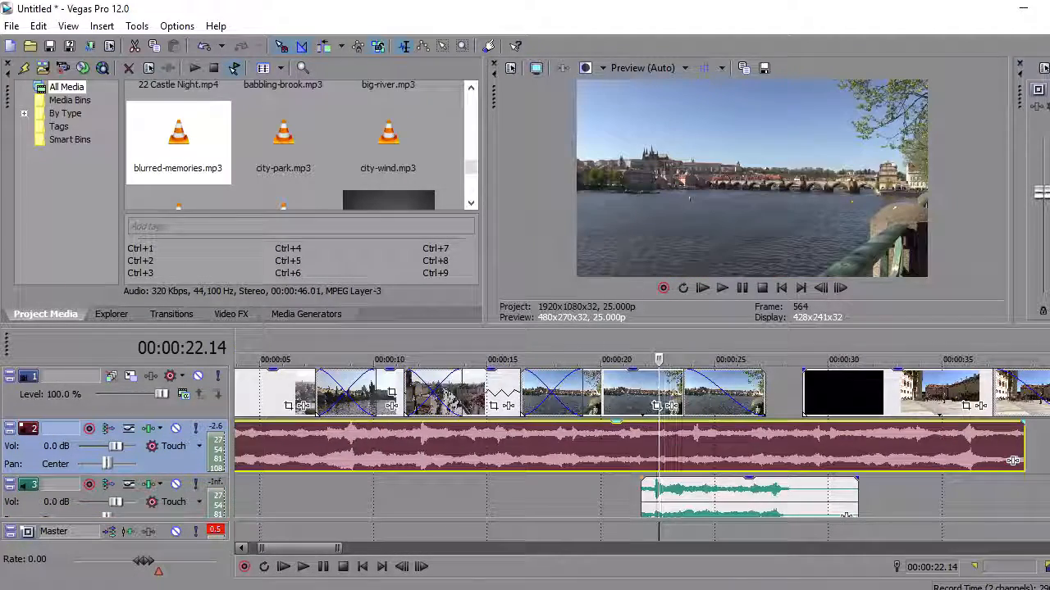
drag(846, 515, 767, 515)
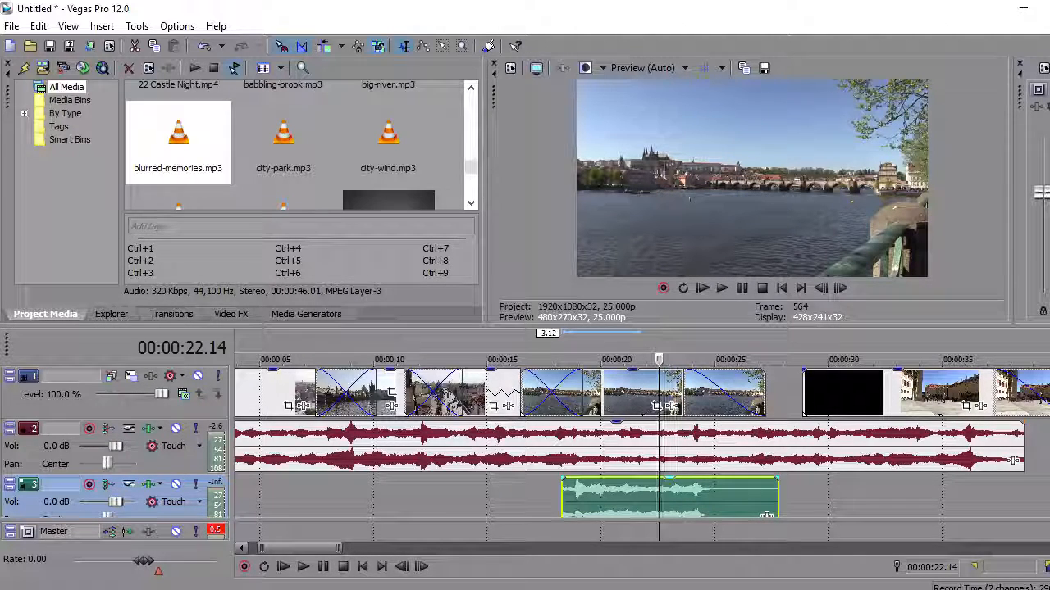
- Shift the ending piece on track 3 by 3 frames earlier to line up its first peak with the peak on track 2
click(581, 447)
key(Up)
key(Up)
key(Up)
key(Up)
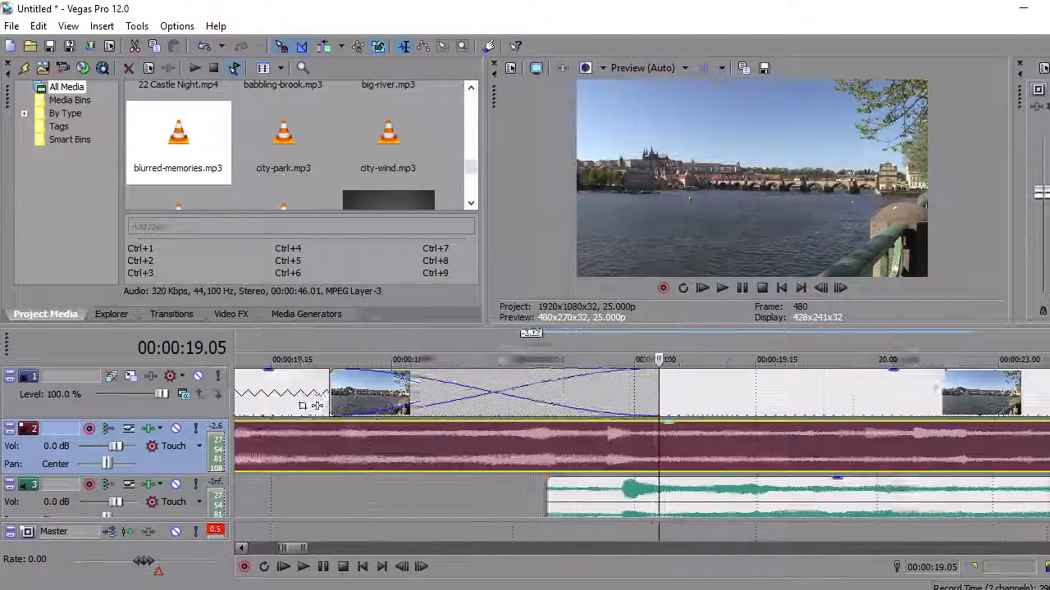
drag(603, 492, 569, 492)
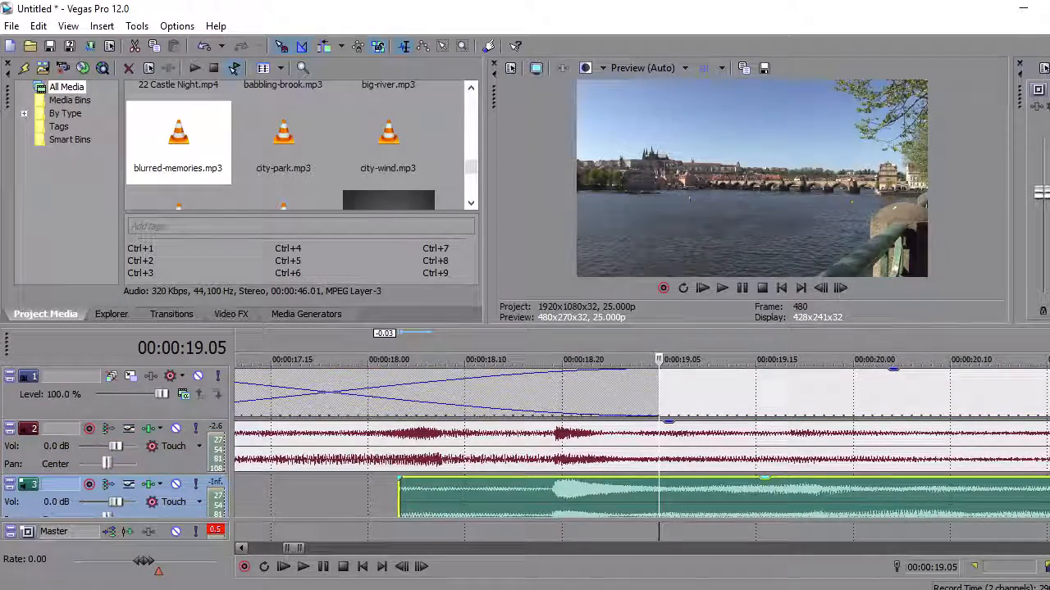
click(601, 447)
scroll(601, 447, down, 3)
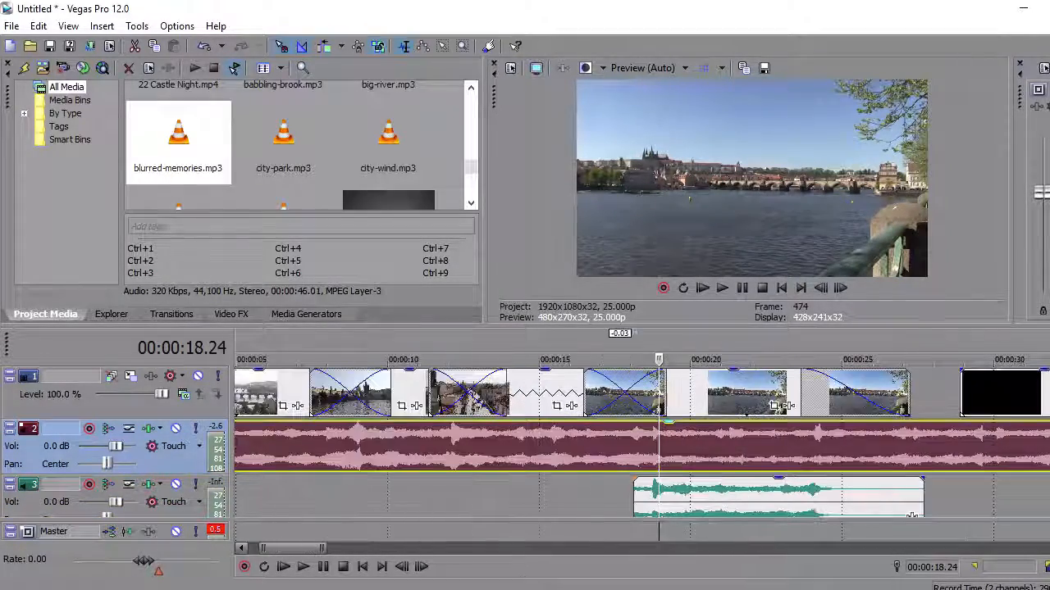
- Trim 3 seconds 3 frames off the end of the last river clip, and cut away blurred-memories on track 2 after 00:00:24.19
drag(909, 395, 815, 396)
click(835, 447)
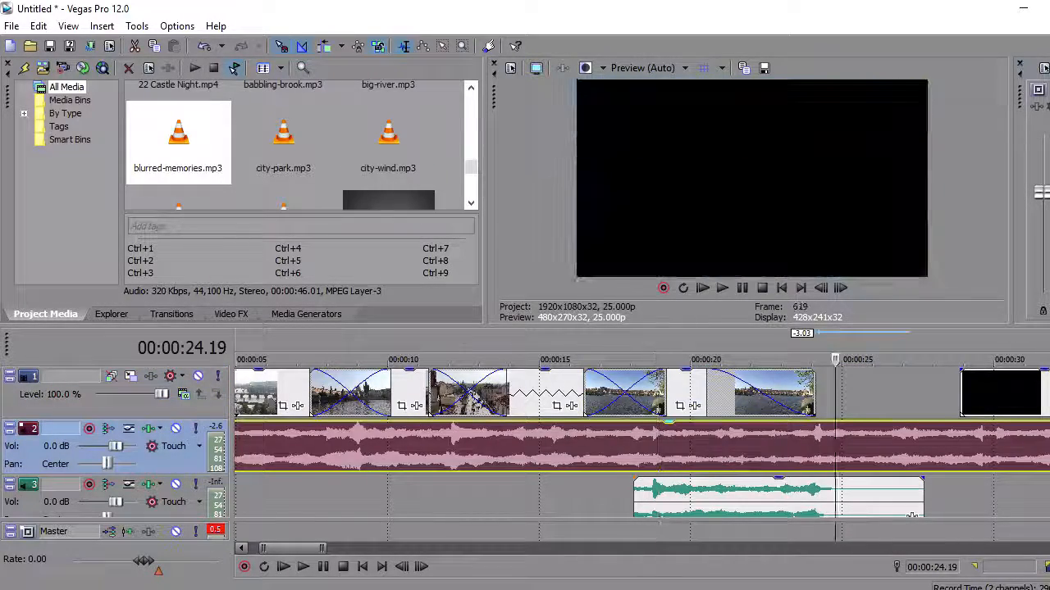
key(s)
click(850, 447)
key(Delete)
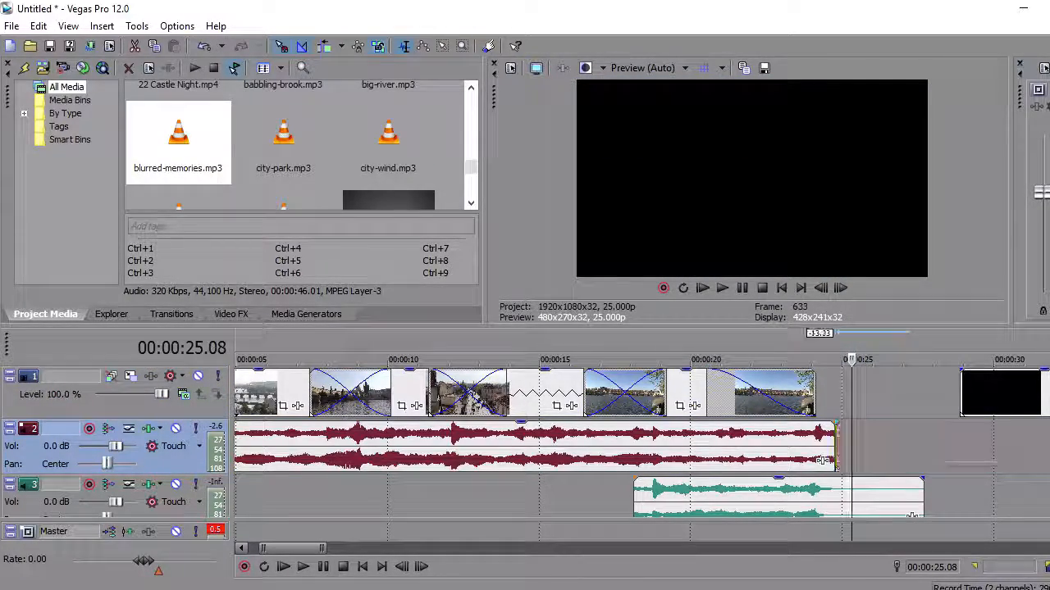
- Trim track 2's music end back 5 seconds 7 frames, and blend it into track 3's trimmed ending piece with matching fades of about 0.6 seconds
drag(822, 461, 662, 461)
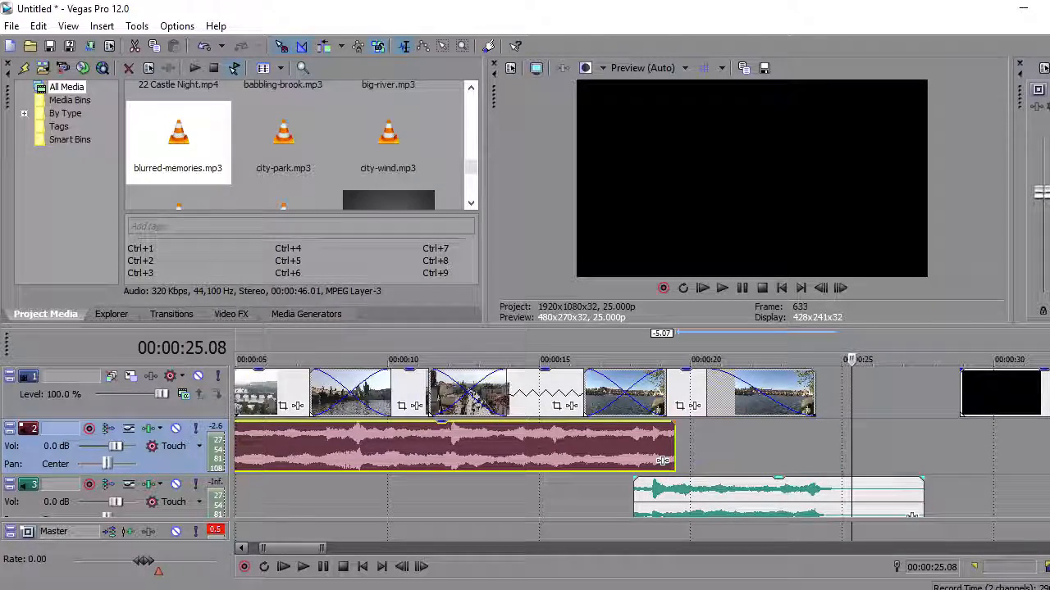
click(651, 496)
scroll(651, 497, up, 4)
drag(592, 496, 669, 460)
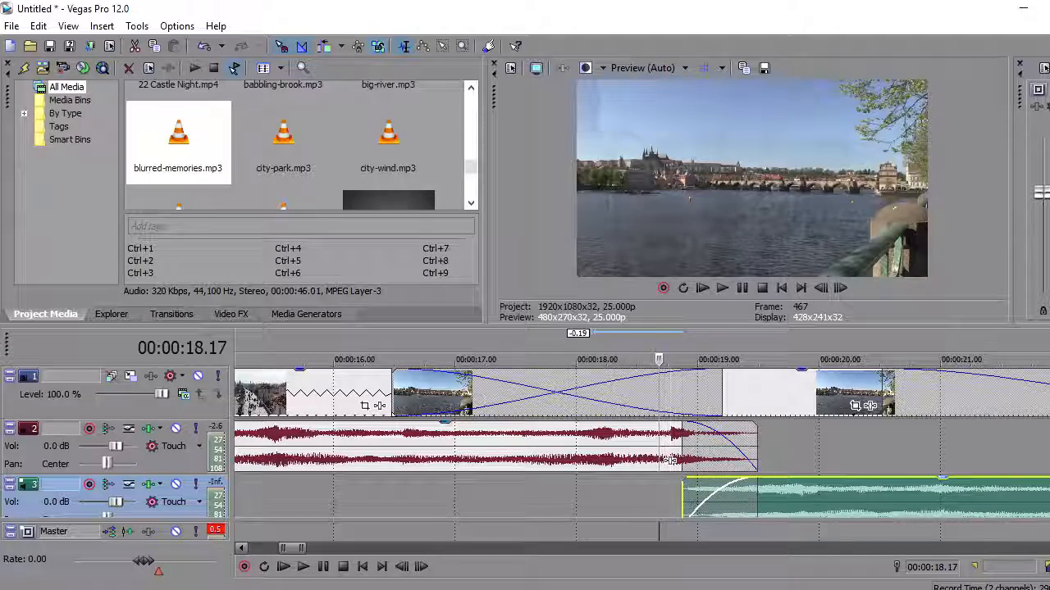
scroll(669, 460, down, 6)
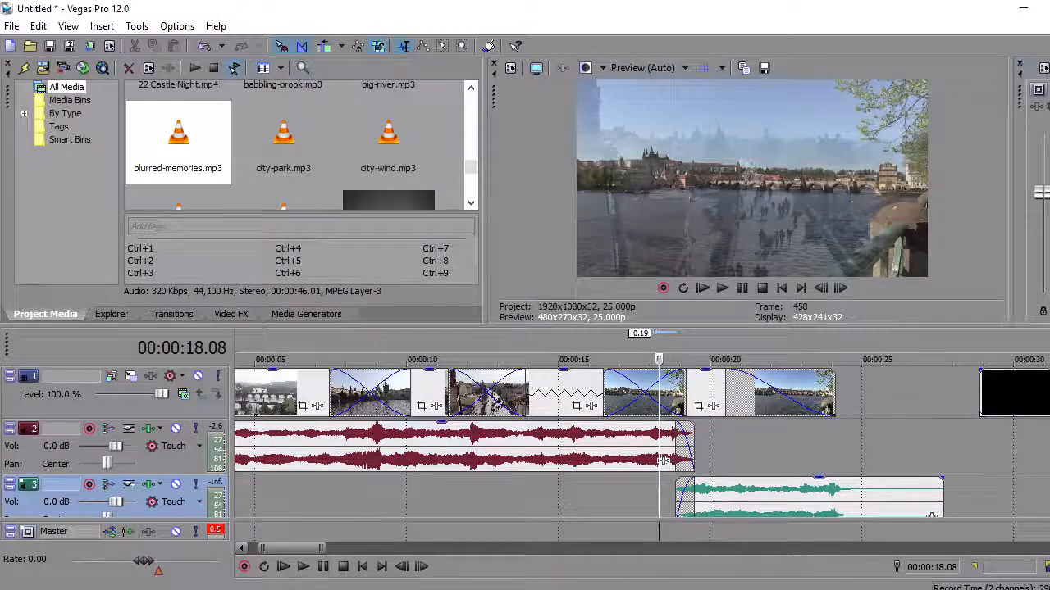
- Play the mix from 00:00:16.21 across the music transition between tracks 2 and 3
click(614, 497)
key(space)
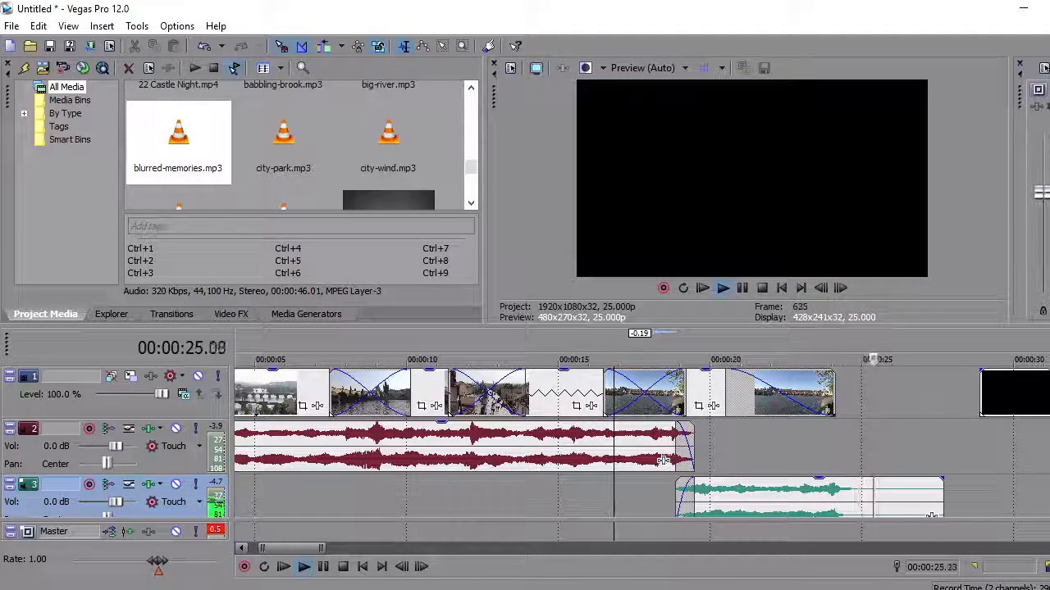
key(space)
- Extend the end of the last river clip by 17 frames and shorten its fade-out to about 2.2 seconds
drag(835, 394, 855, 394)
drag(747, 381, 787, 382)
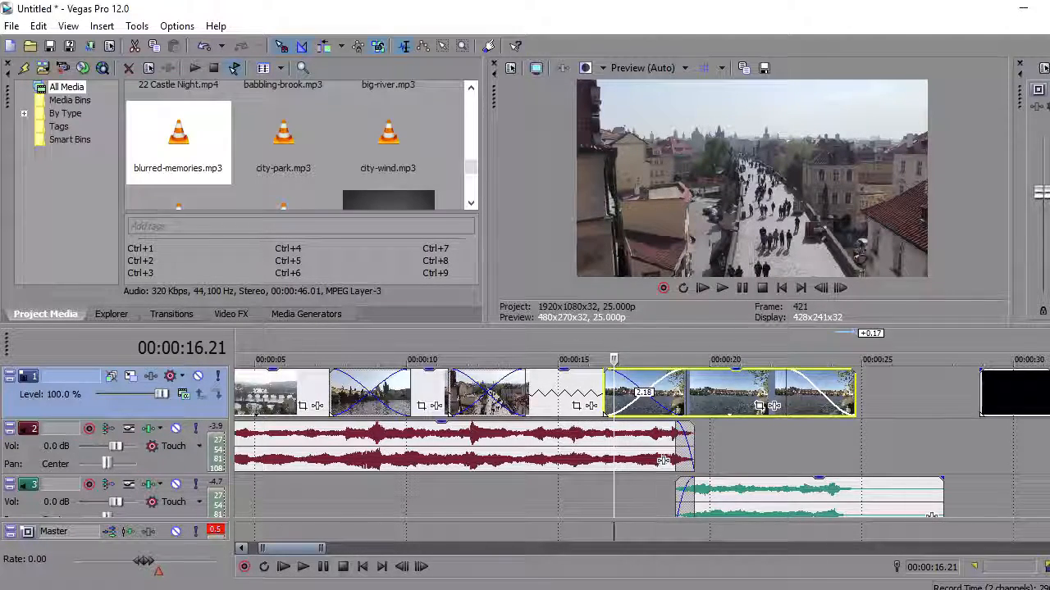
- Set the gain of the city-wind event on track 4 to -11.1 dB and play back the mix
drag(292, 548, 284, 548)
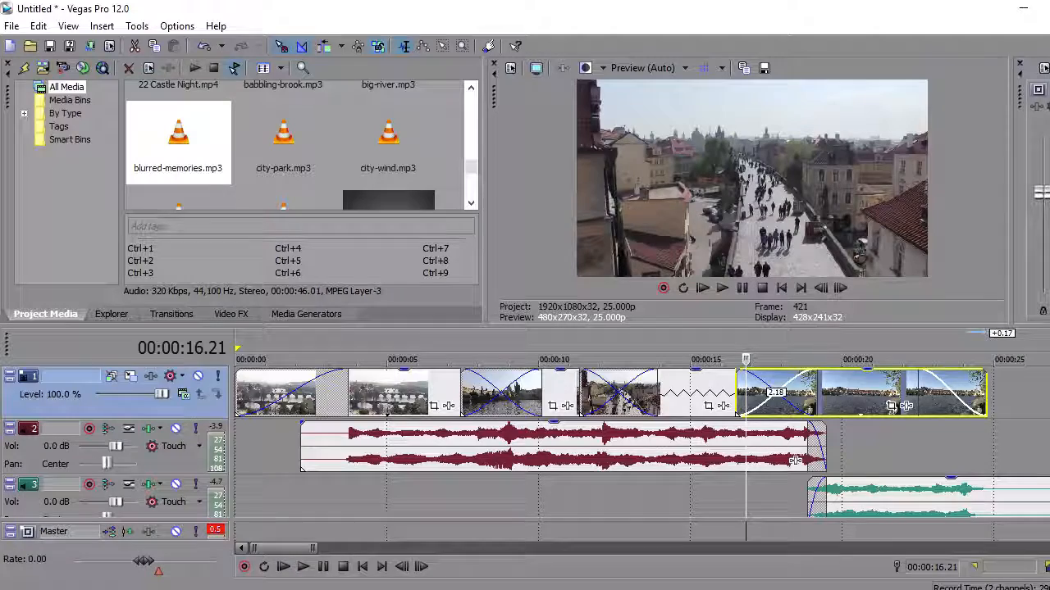
scroll(795, 460, down, 1)
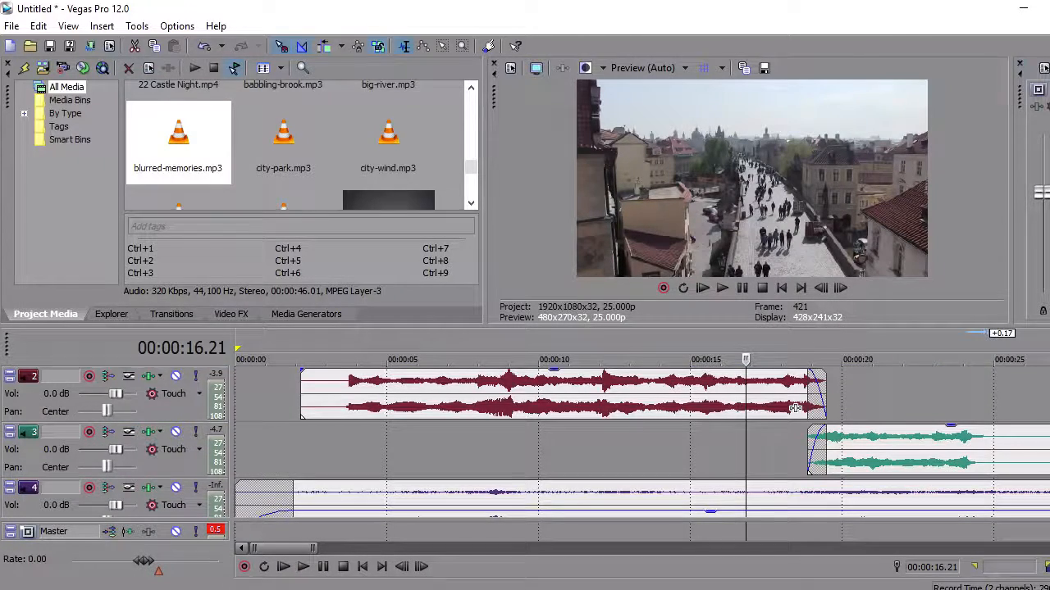
scroll(794, 408, down, 1)
drag(710, 455, 711, 461)
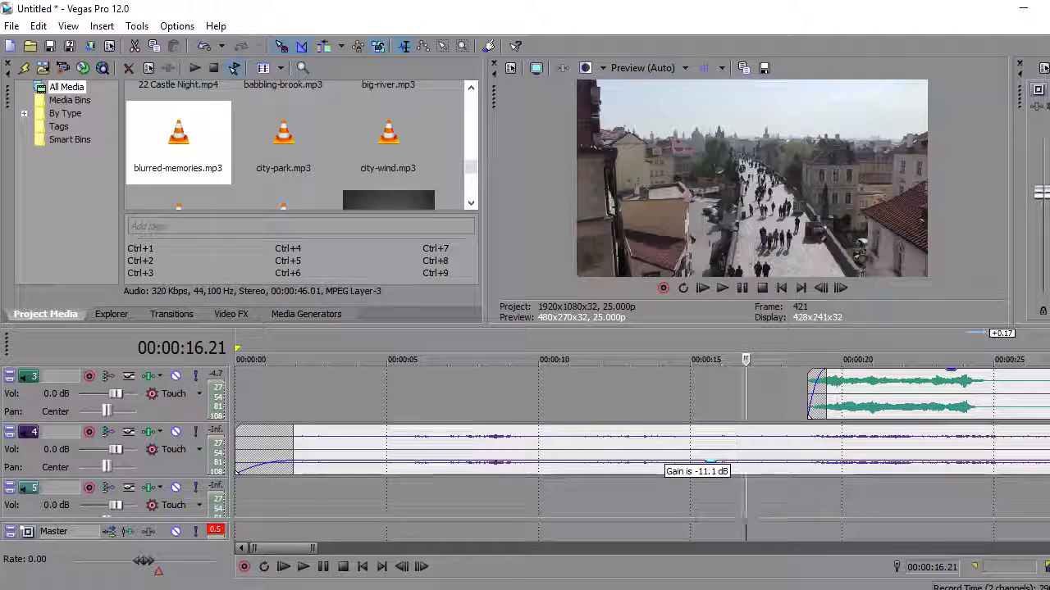
click(283, 567)
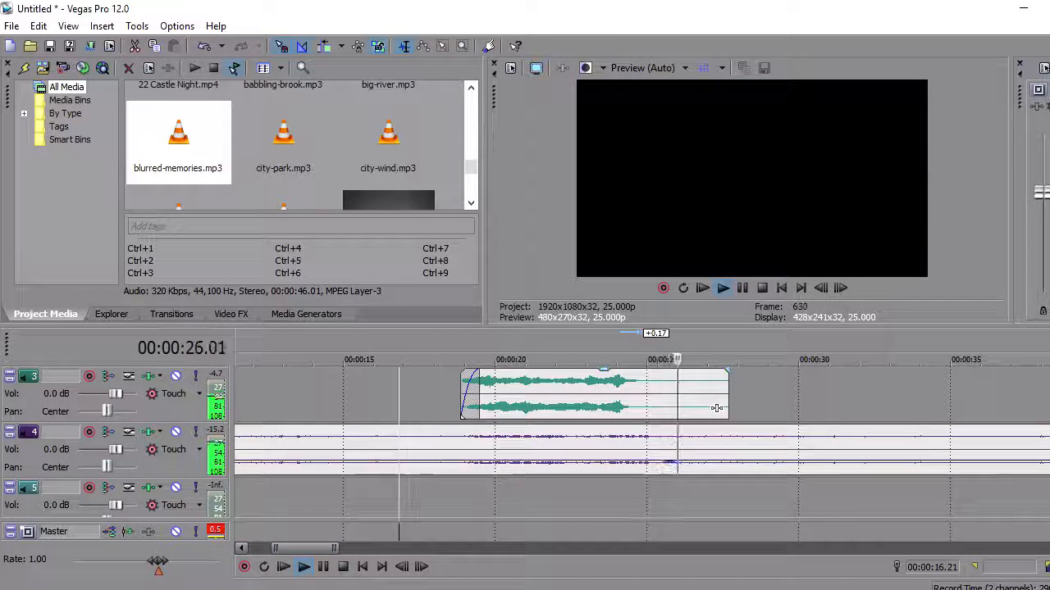
click(659, 406)
key(space)
- Split the city-wind event on track 4 at 00:00:26.18 and delete the part after the split
click(698, 448)
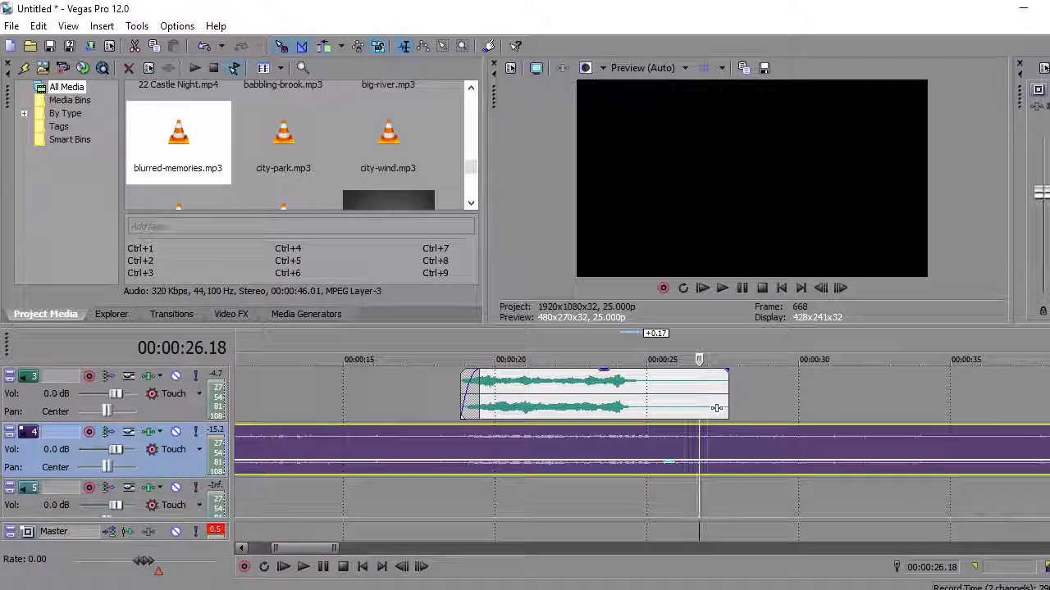
key(s)
click(728, 448)
key(Delete)
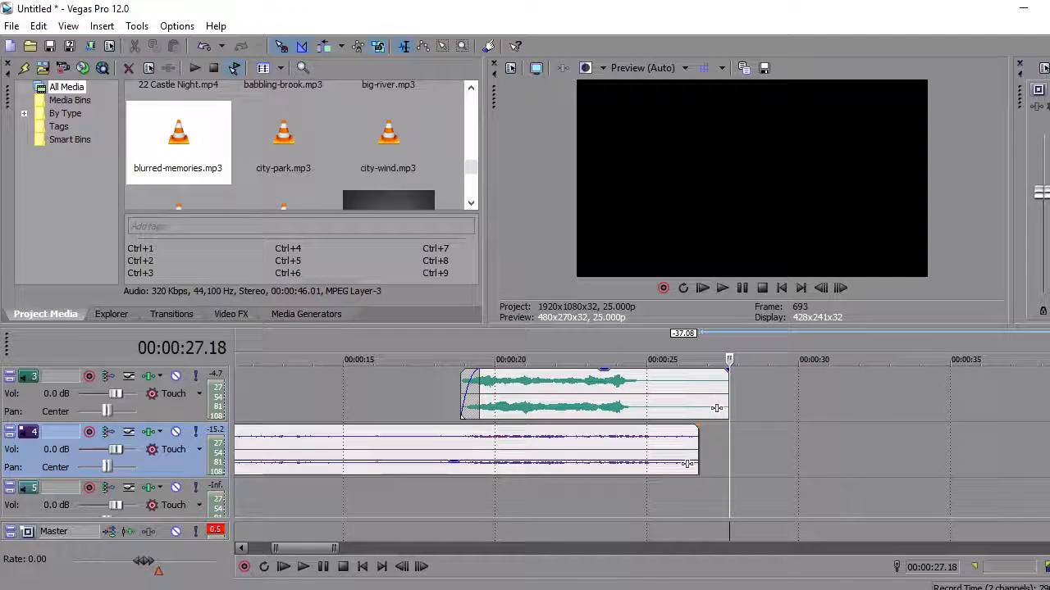
- Preview the square clip on track 1 and move it 3 seconds 20 frames earlier, just behind the last river clip
scroll(525, 446, up, 2)
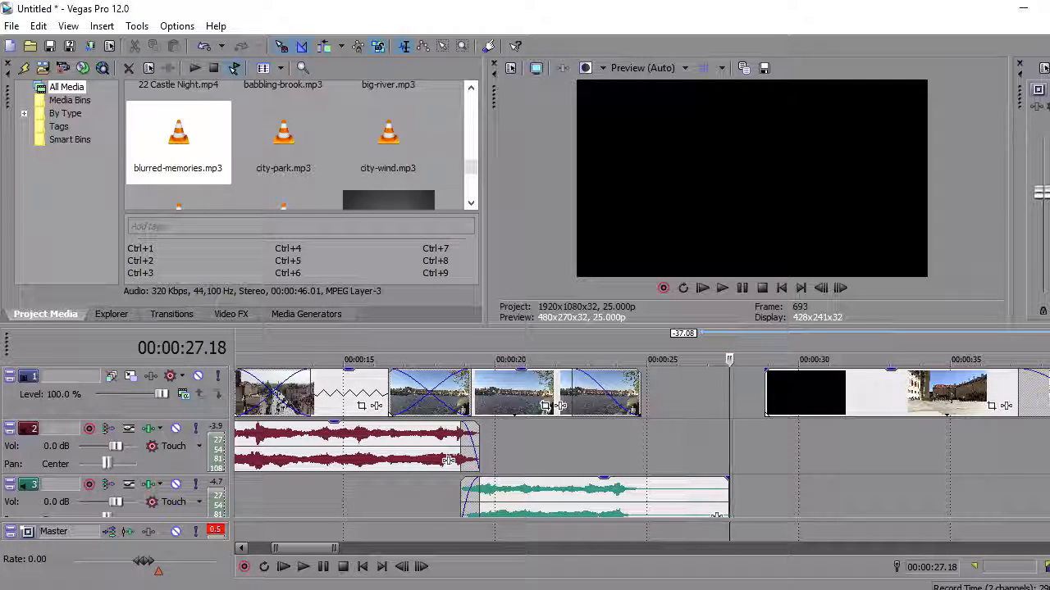
click(822, 393)
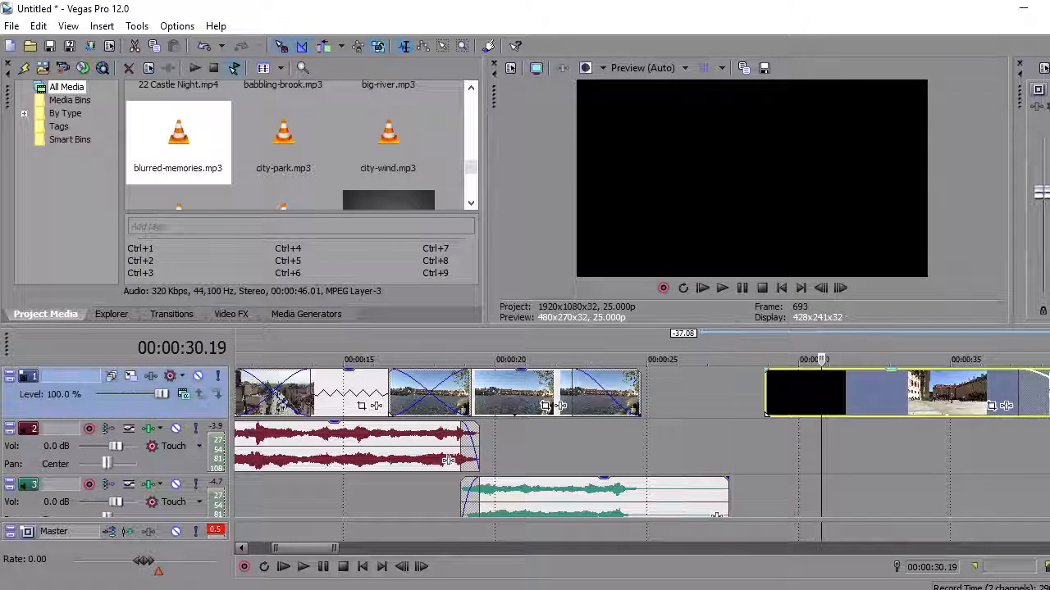
key(space)
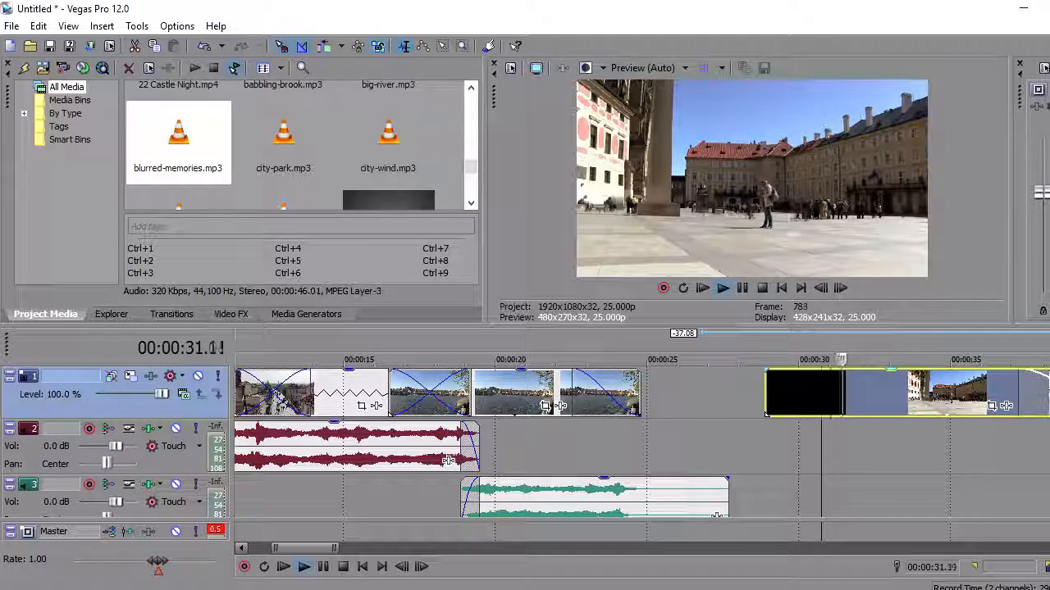
key(space)
drag(767, 414, 650, 414)
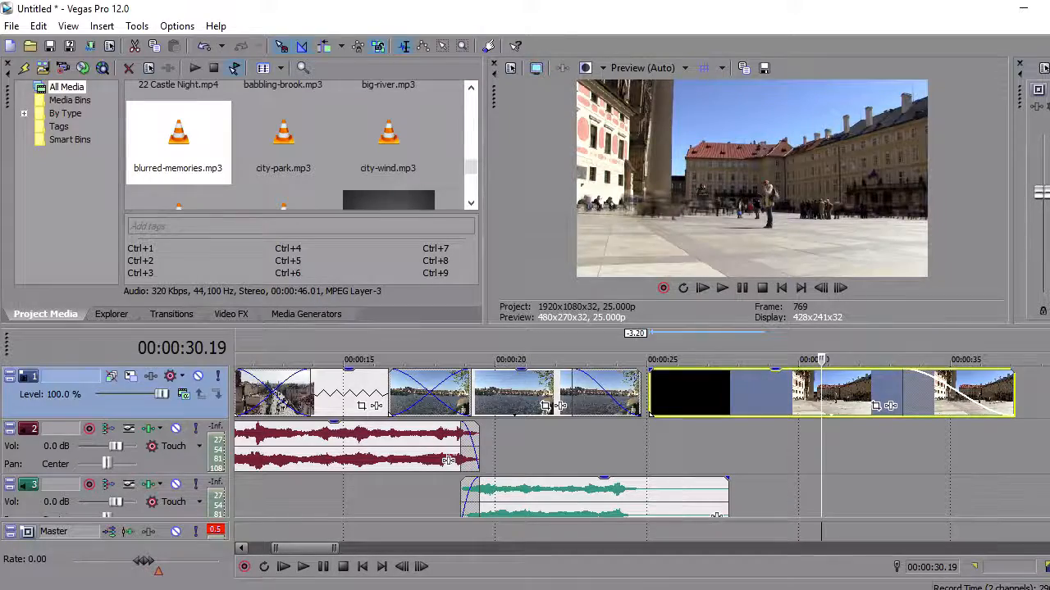
- Add a short fade-in to the start of the square clip and play back the transition from the river clip
click(558, 443)
key(space)
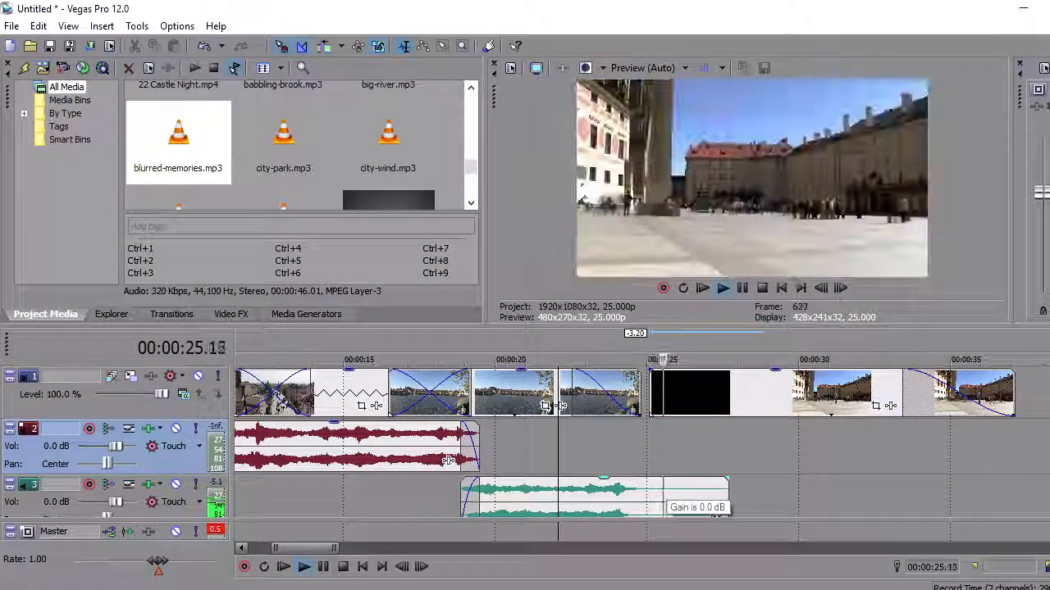
key(space)
drag(651, 372, 659, 373)
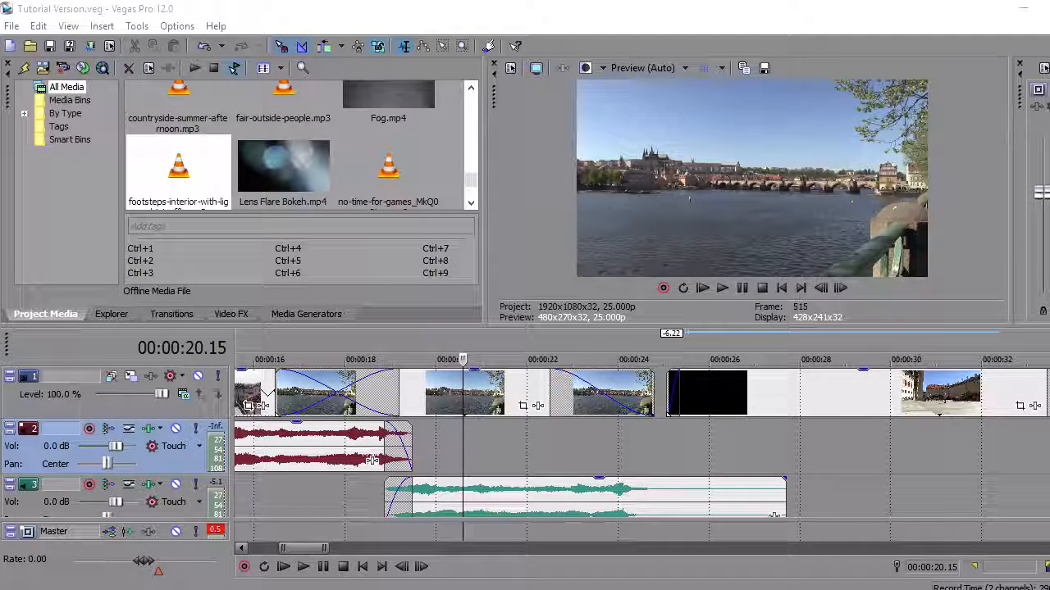
click(665, 450)
click(722, 288)
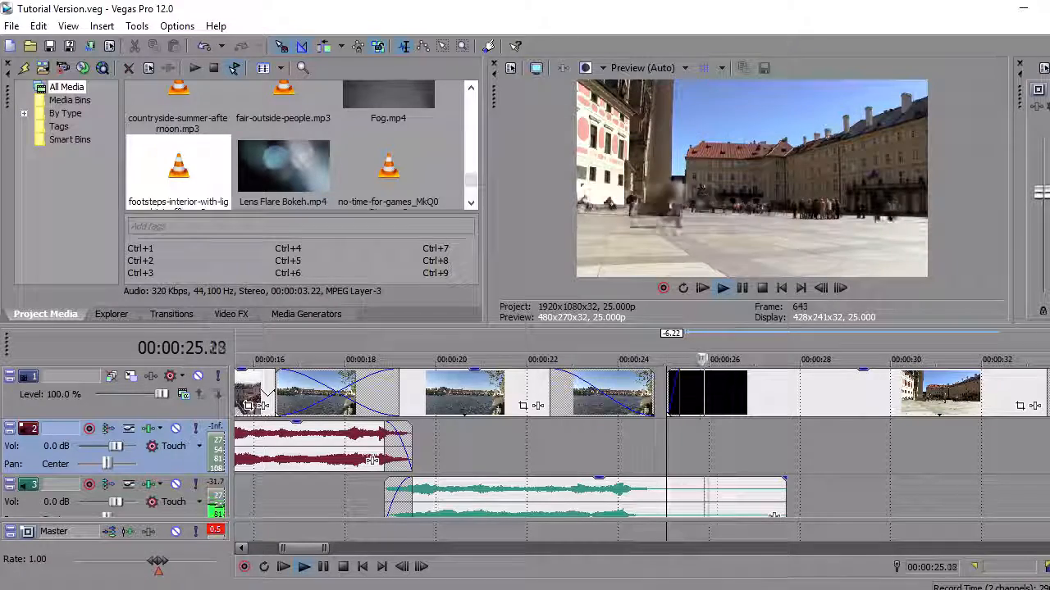
key(space)
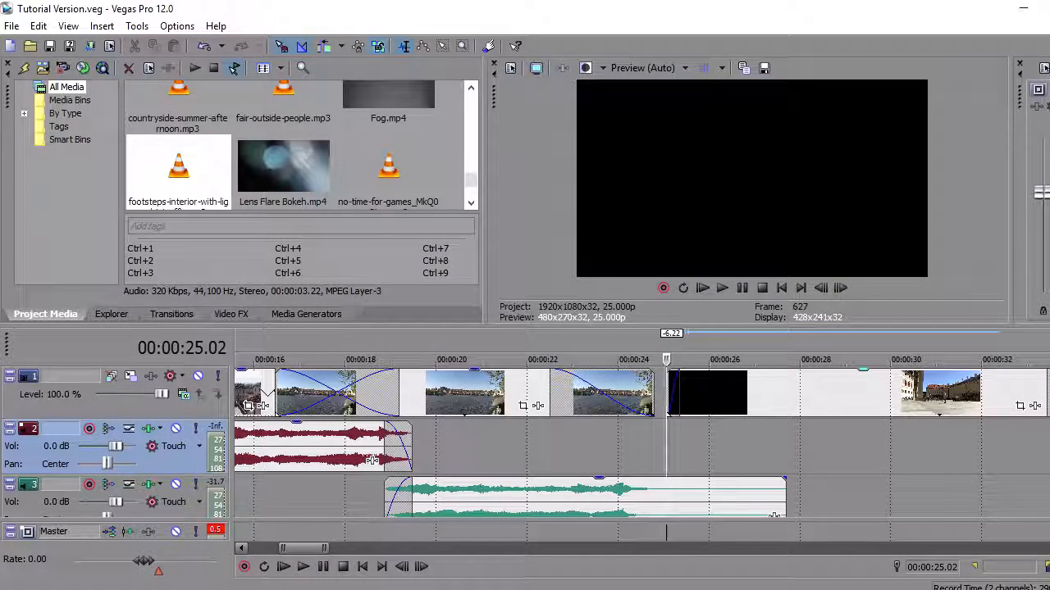
- Place no-time-for-games_MkQ0QLru.mp3 on track 2 at 00:00:25.02 and play the mix from 00:00:22.18
scroll(300, 146, down, 1)
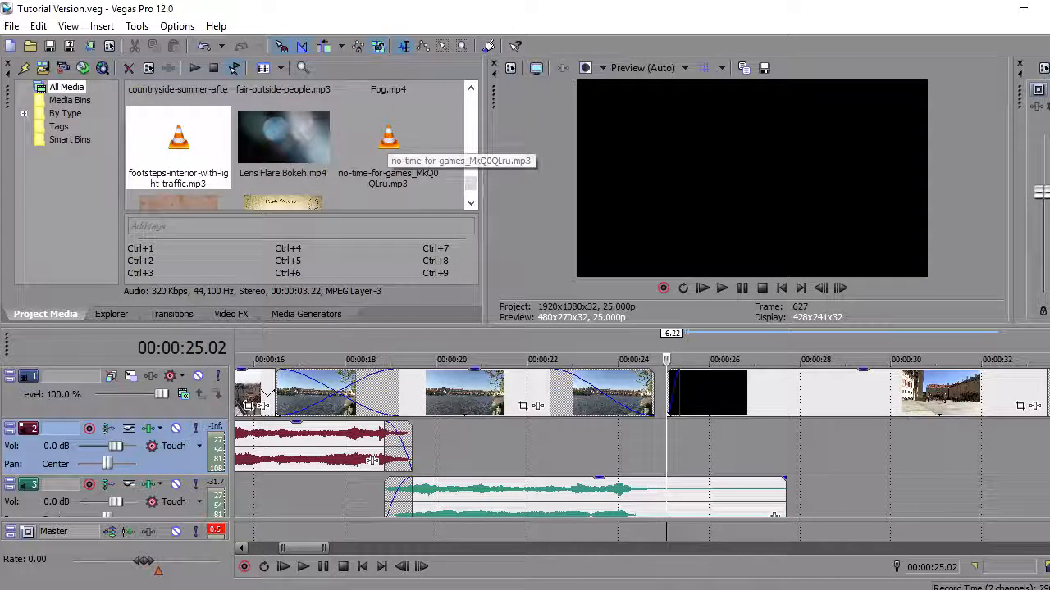
click(387, 143)
drag(583, 447, 669, 447)
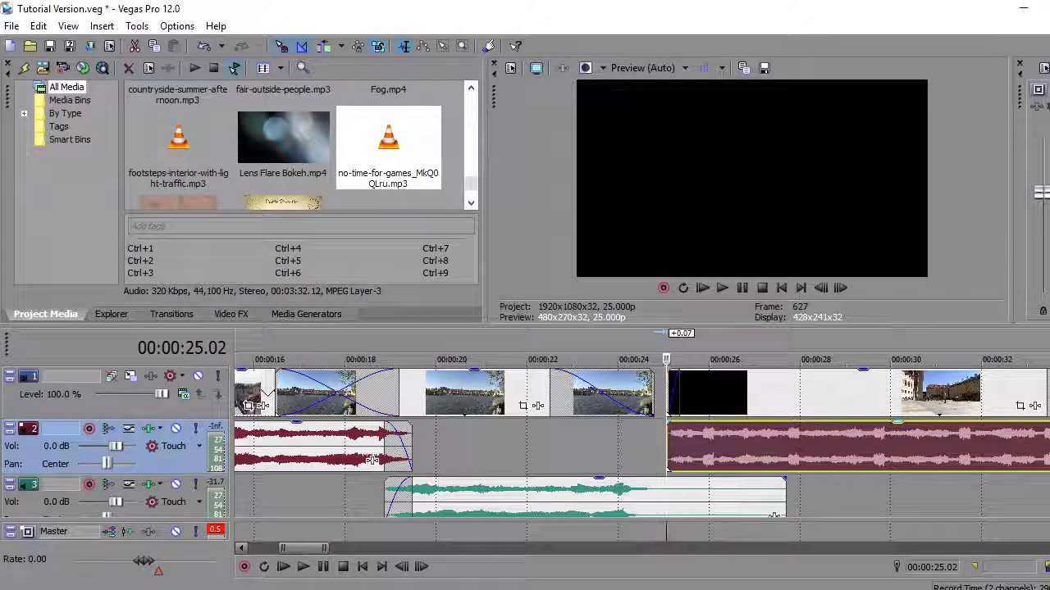
click(560, 447)
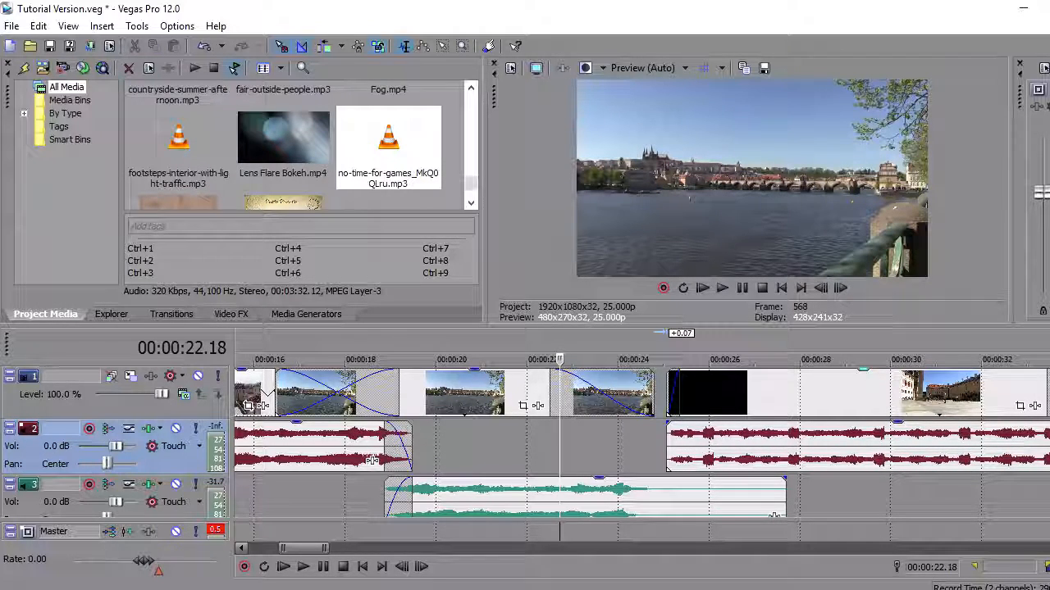
key(space)
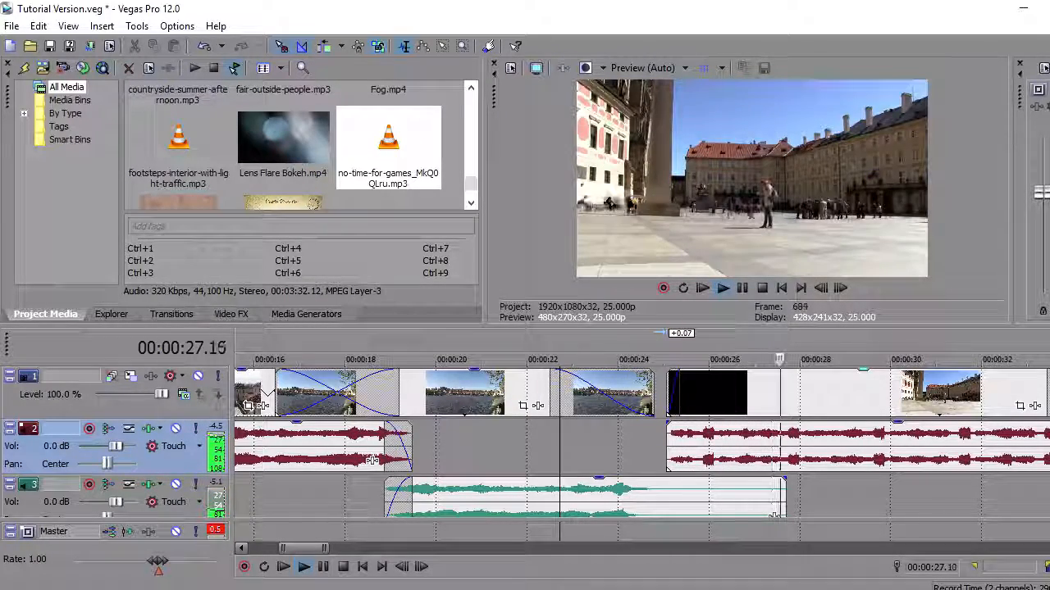
key(space)
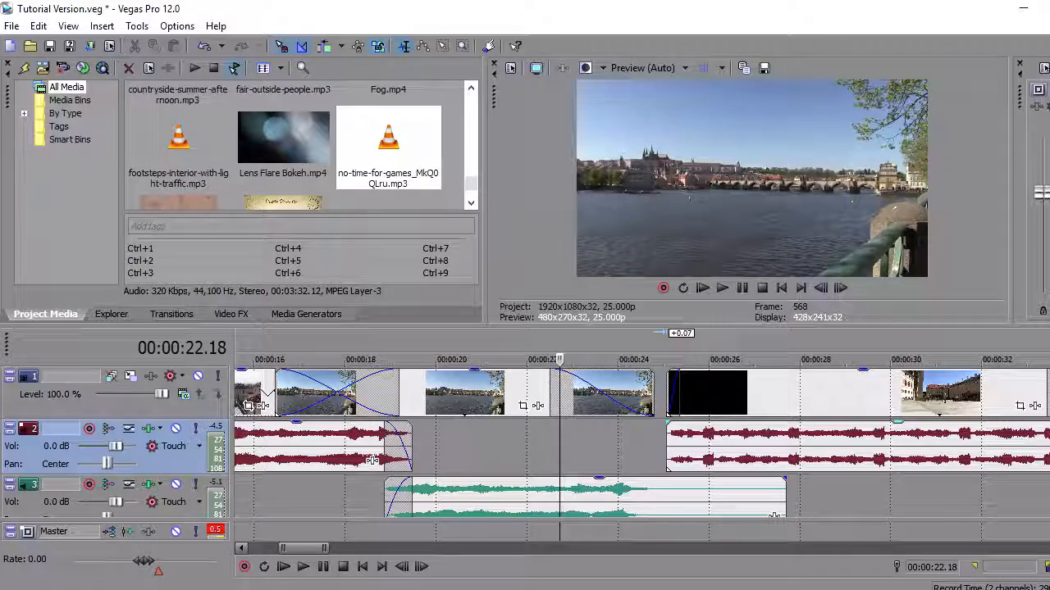
- Trim the end of the track 4 wind event by 1 second 16 frames, give it a fade-out of about 4 seconds, and play the mix
click(827, 495)
scroll(640, 447, down, 2)
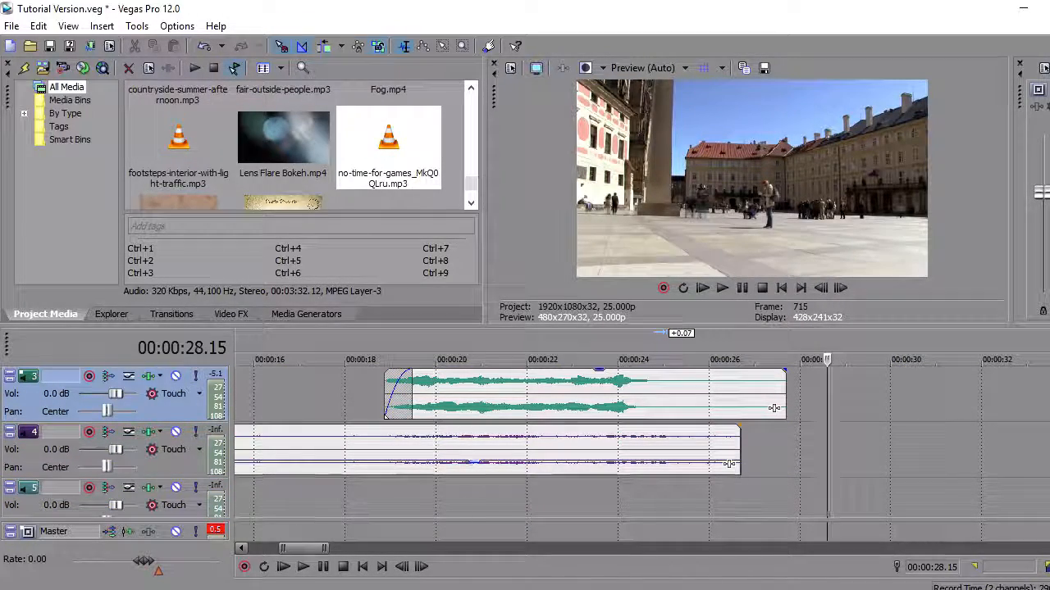
drag(729, 464, 654, 464)
drag(664, 429, 478, 431)
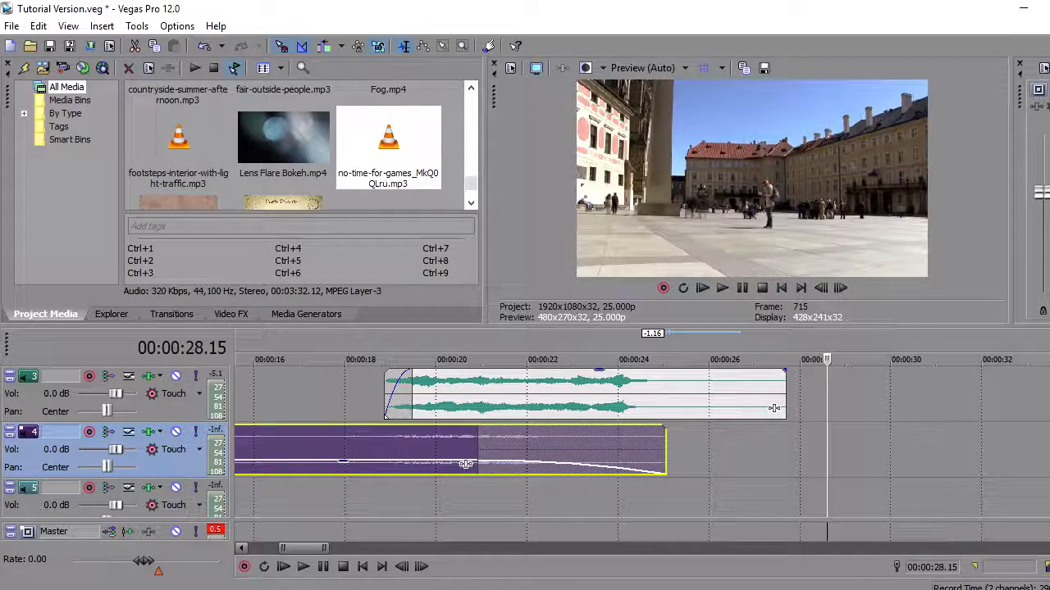
click(374, 498)
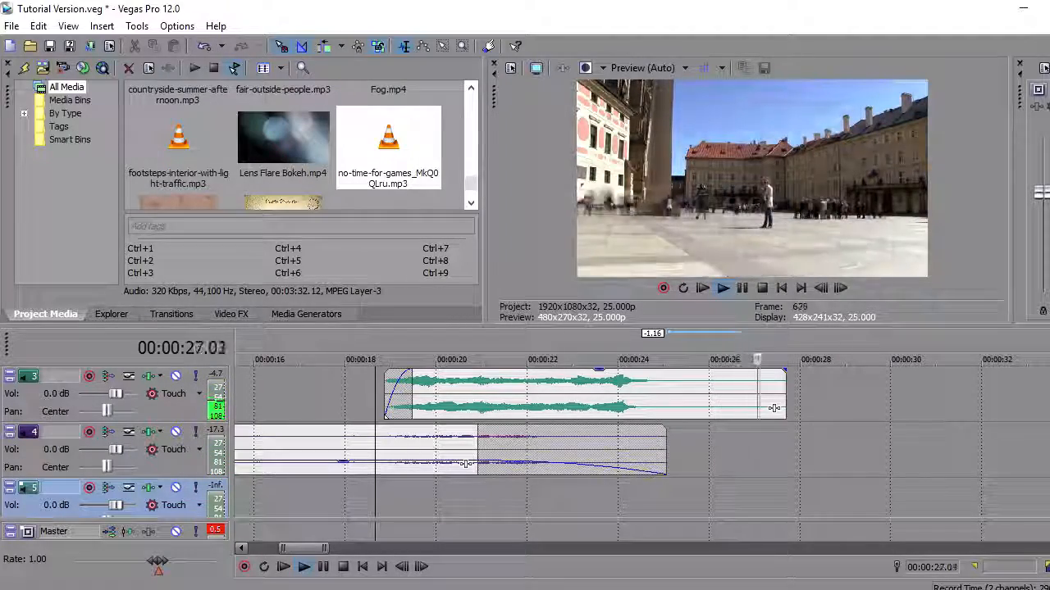
scroll(465, 464, up, 4)
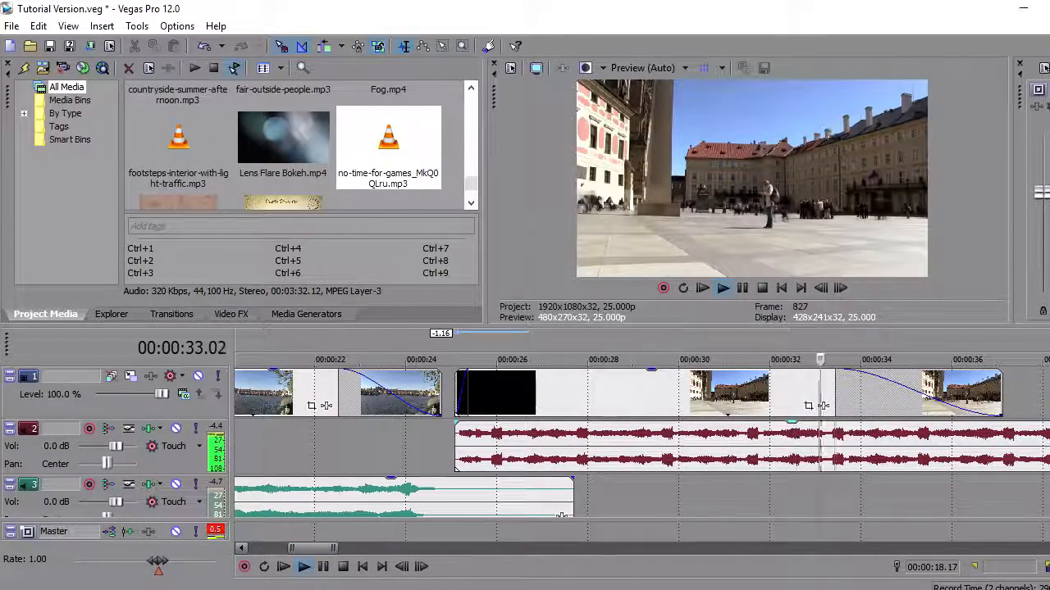
- Play the new music on track 2 from 00:00:38.00 across the start of its louder section near 00:00:40
click(457, 469)
scroll(563, 513, down, 6)
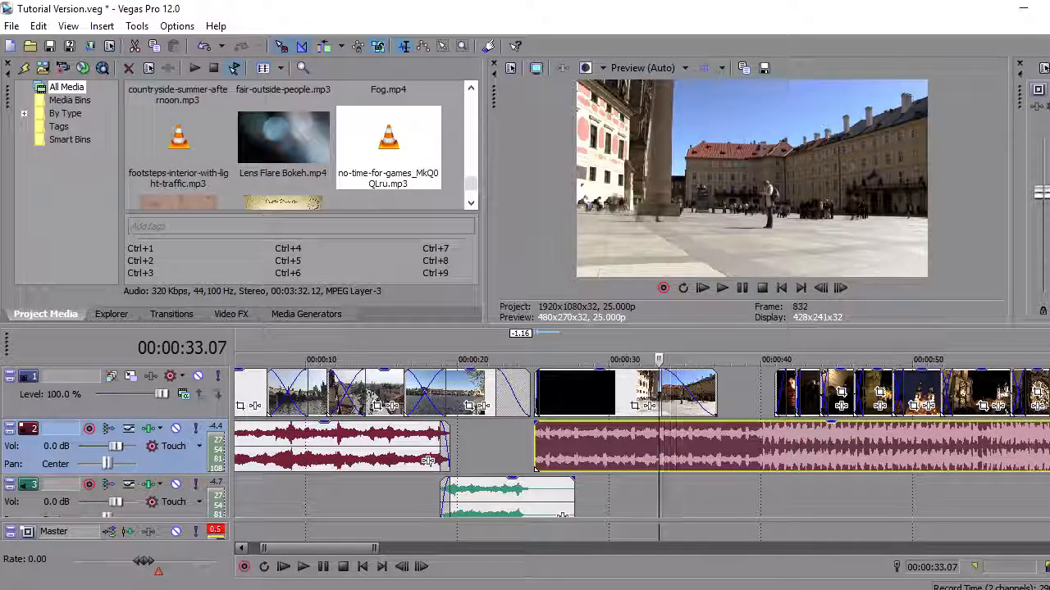
click(730, 395)
key(space)
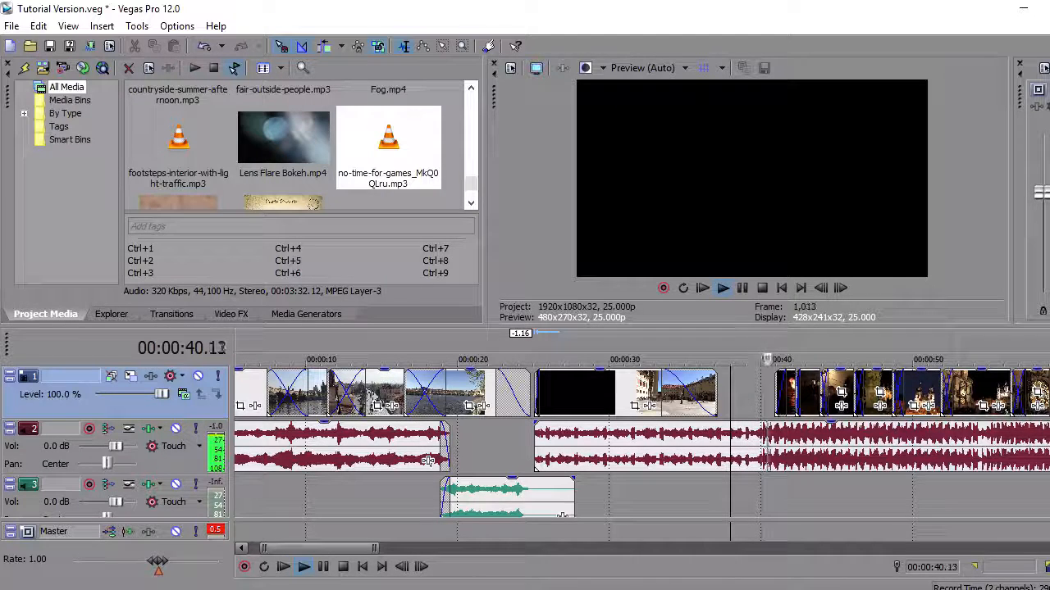
key(space)
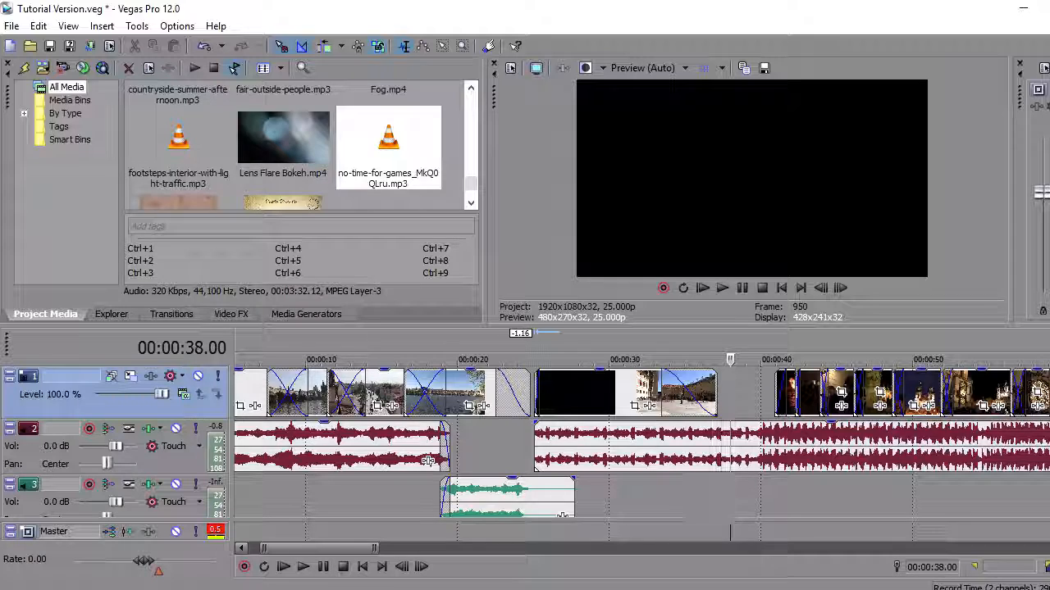
key(space)
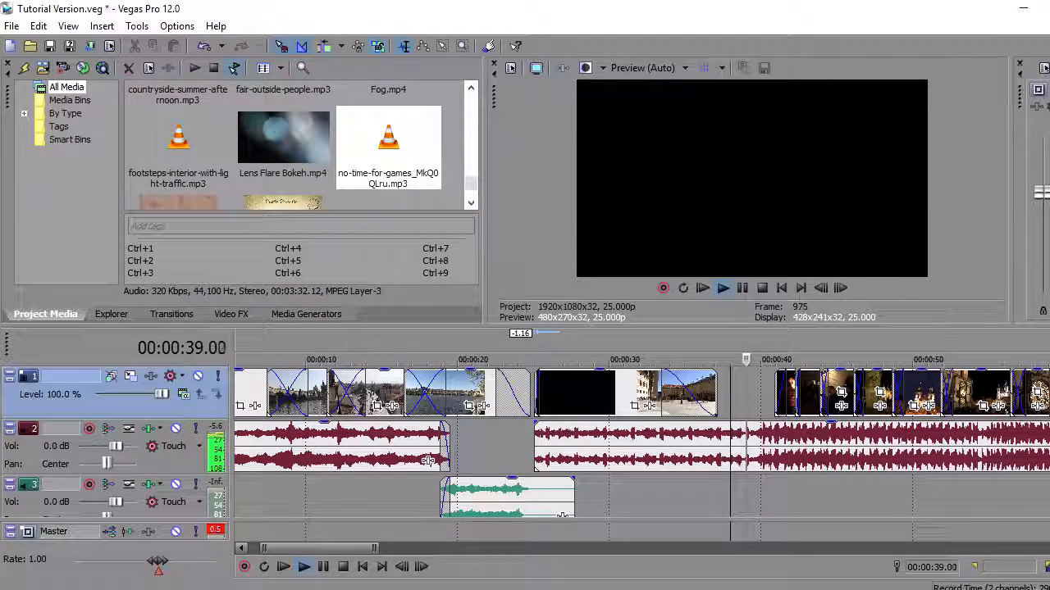
key(space)
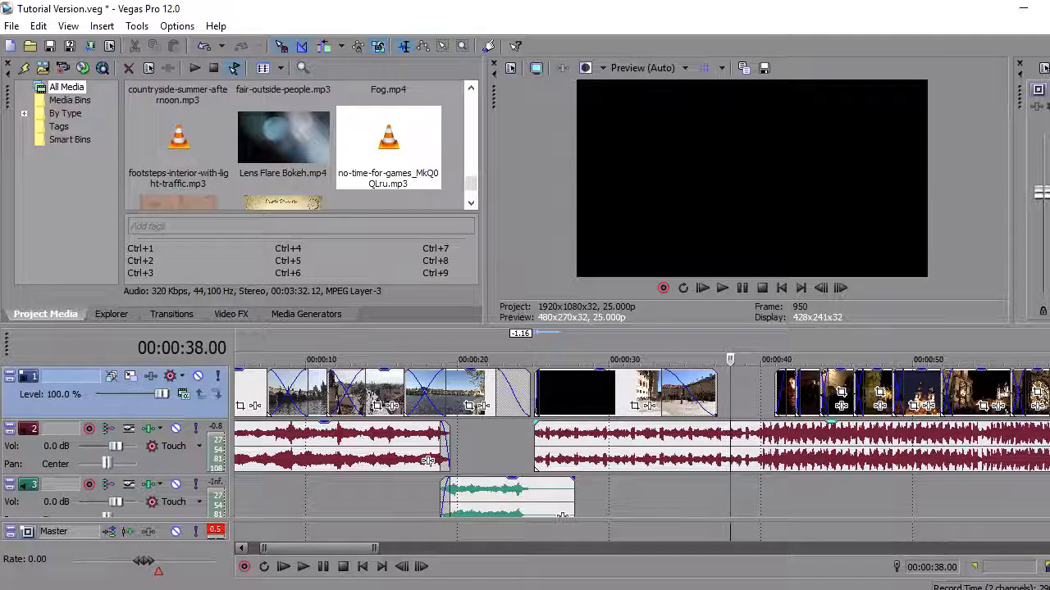
- Split the new music at 00:00:34.12, move its louder part to track 3, and overlap both parts with fades near 00:00:32
click(676, 447)
key(s)
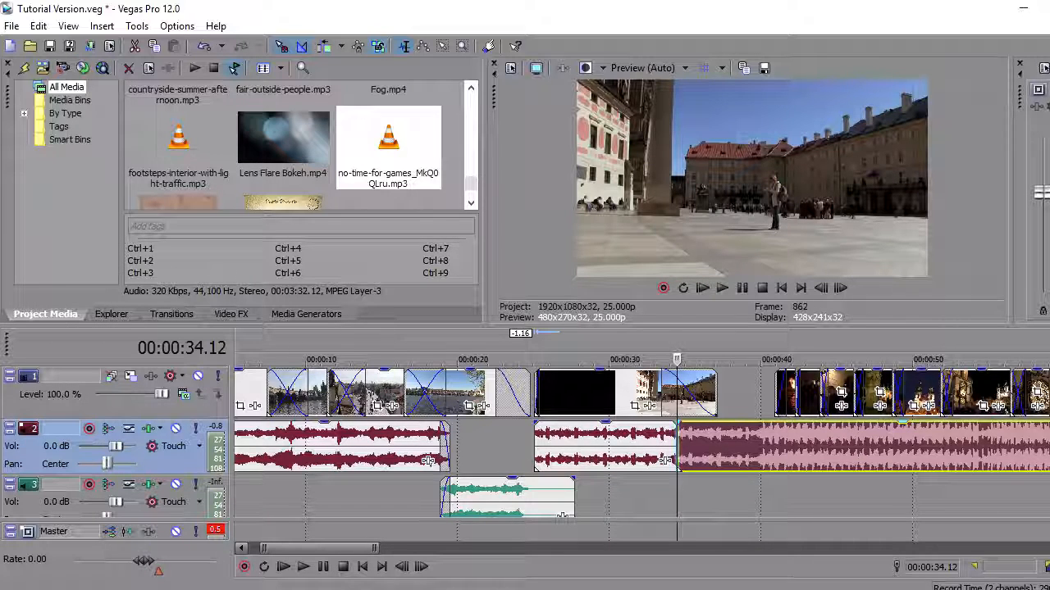
drag(677, 468, 719, 469)
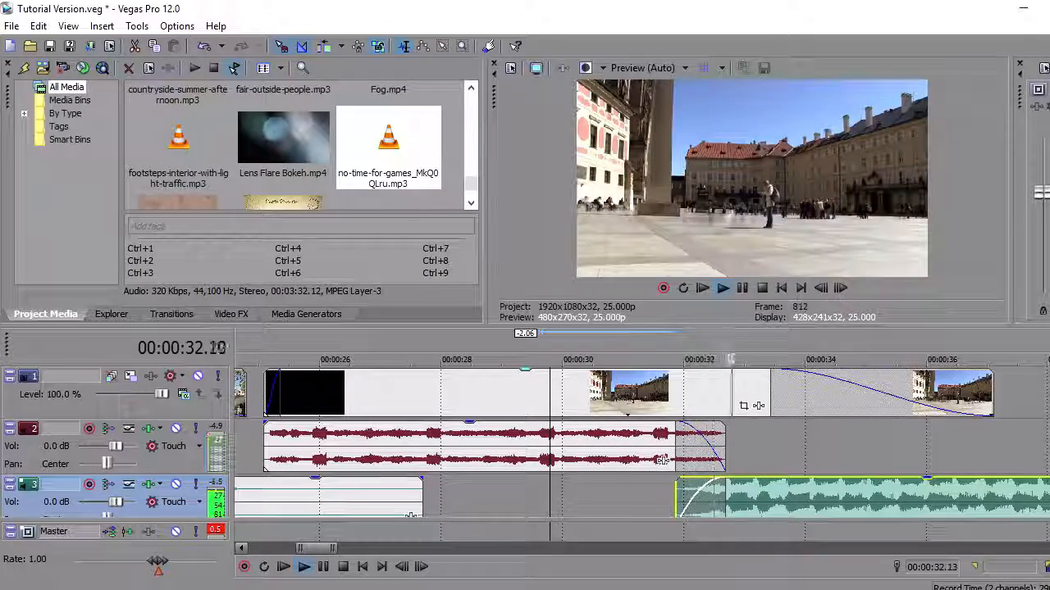
key(space)
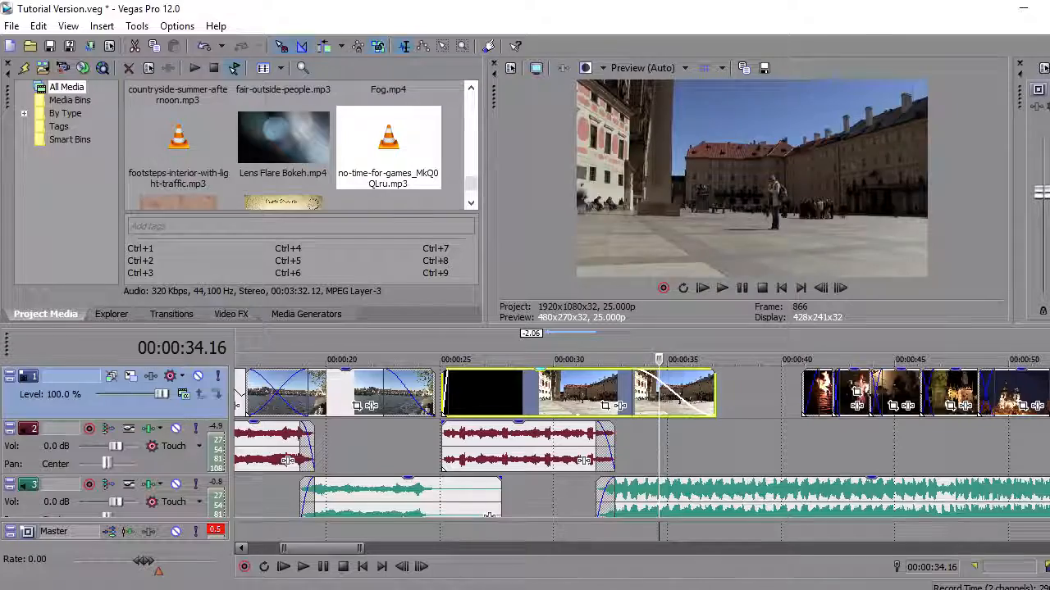
- Trim the end of the square clip by 4 seconds 11 frames to 00:00:32.17 and shorten its fade-out to about 0.8 seconds
click(615, 390)
scroll(614, 391, up, 1)
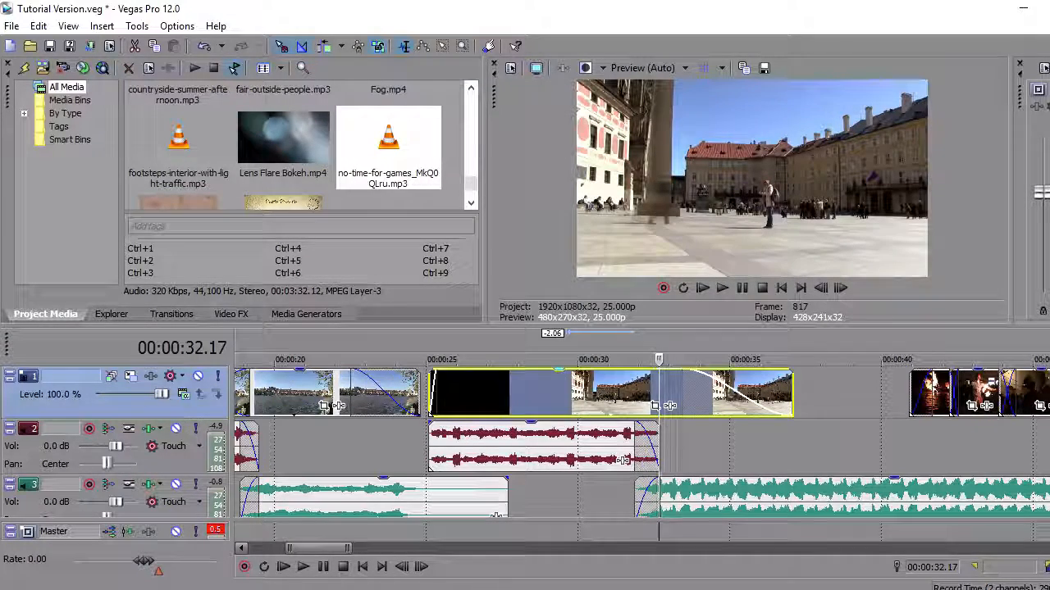
drag(660, 405, 619, 402)
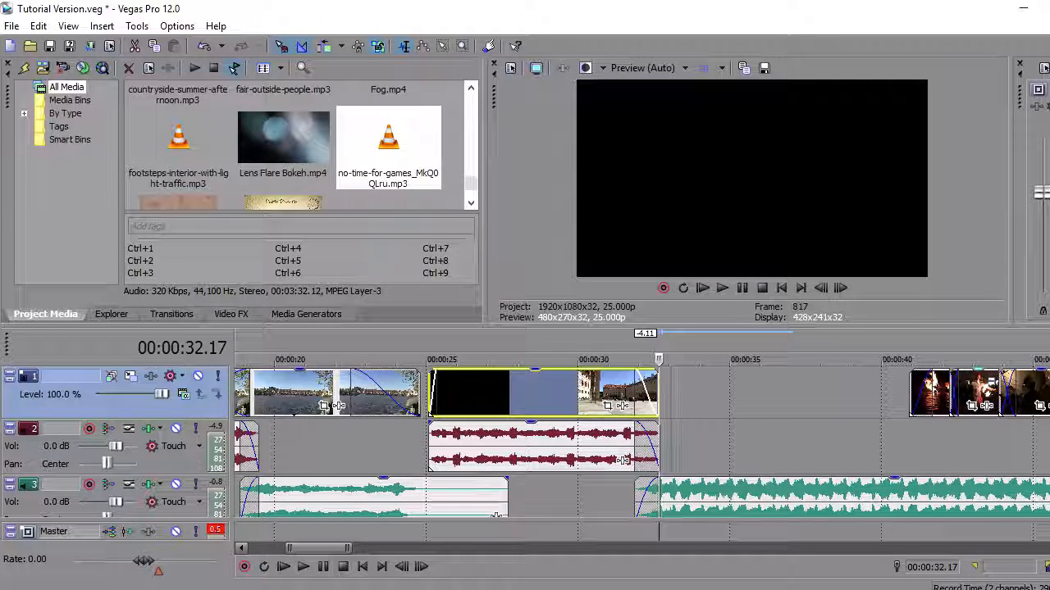
- Shift the night clips together to about 00:00:33.12, and move the fire clip 20 frames earlier to meet the square clip's end
drag(930, 394, 704, 389)
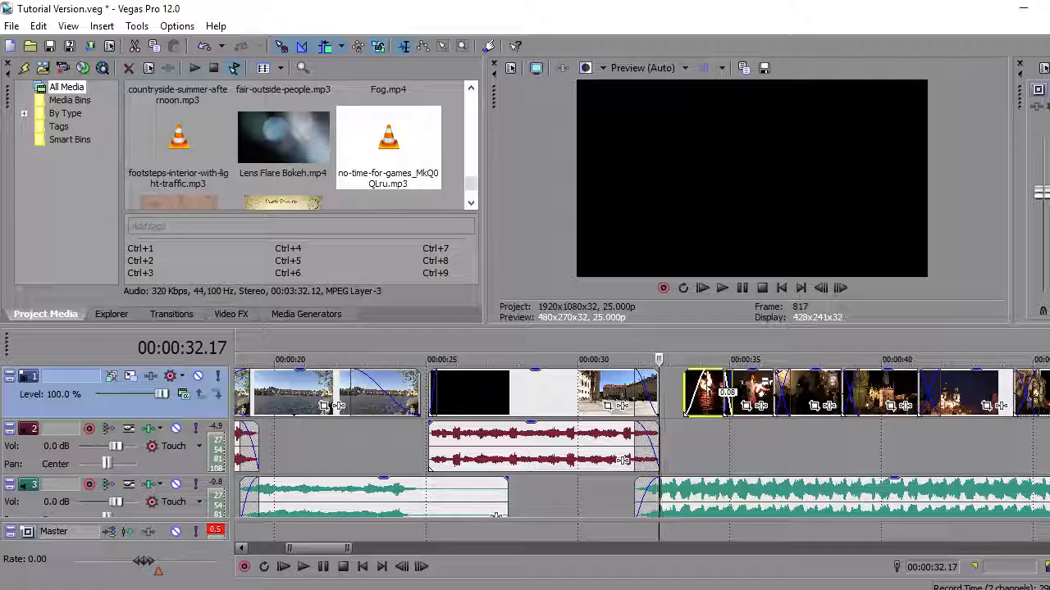
click(684, 444)
scroll(684, 444, up, 3)
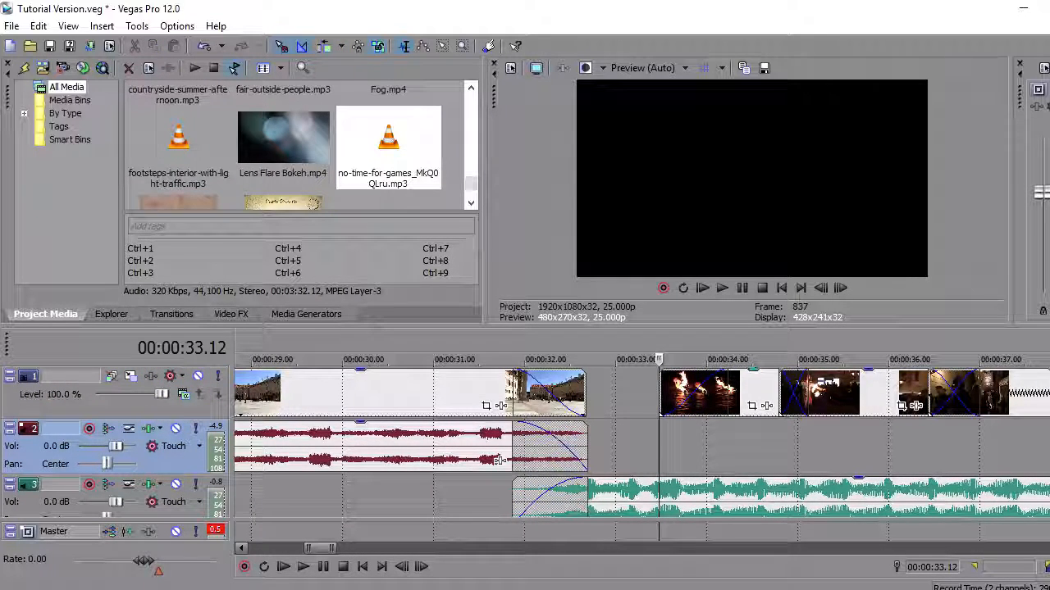
drag(725, 392, 606, 391)
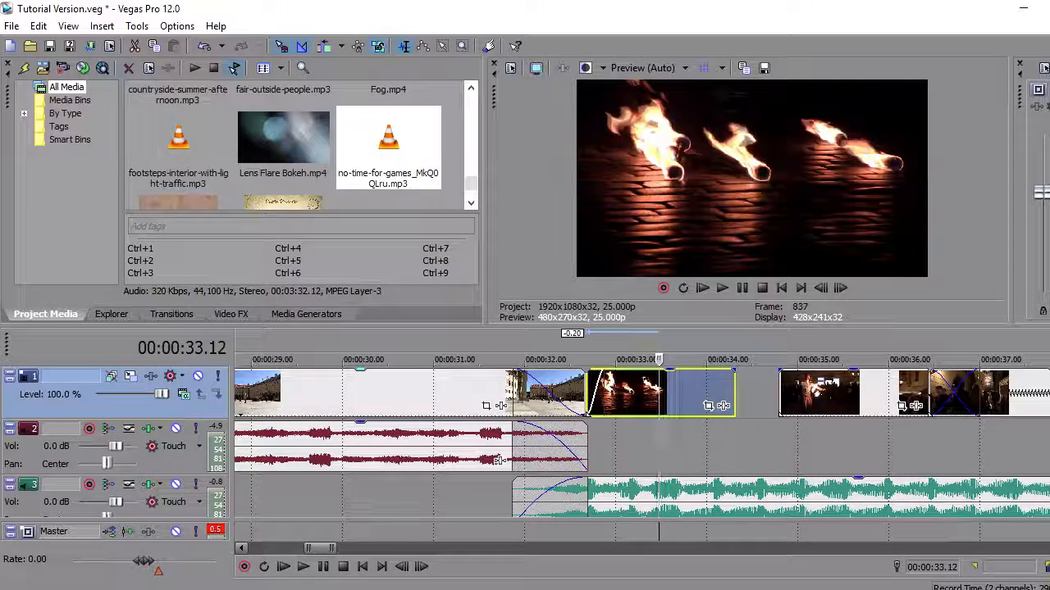
- Play the mix from 00:00:29.22 across the transition from the square clip to the fire clip
click(330, 360)
key(space)
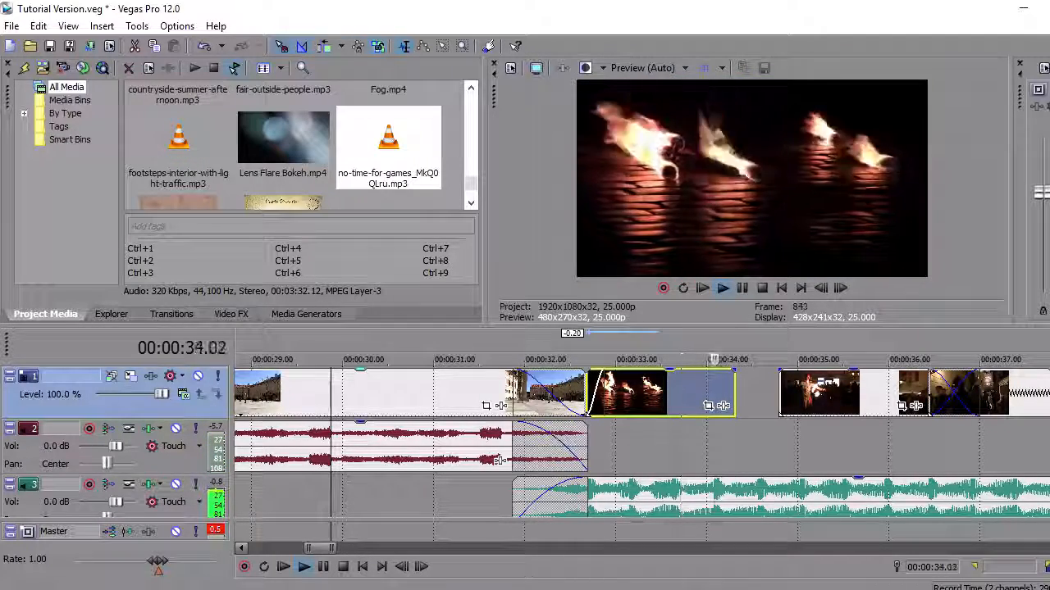
key(space)
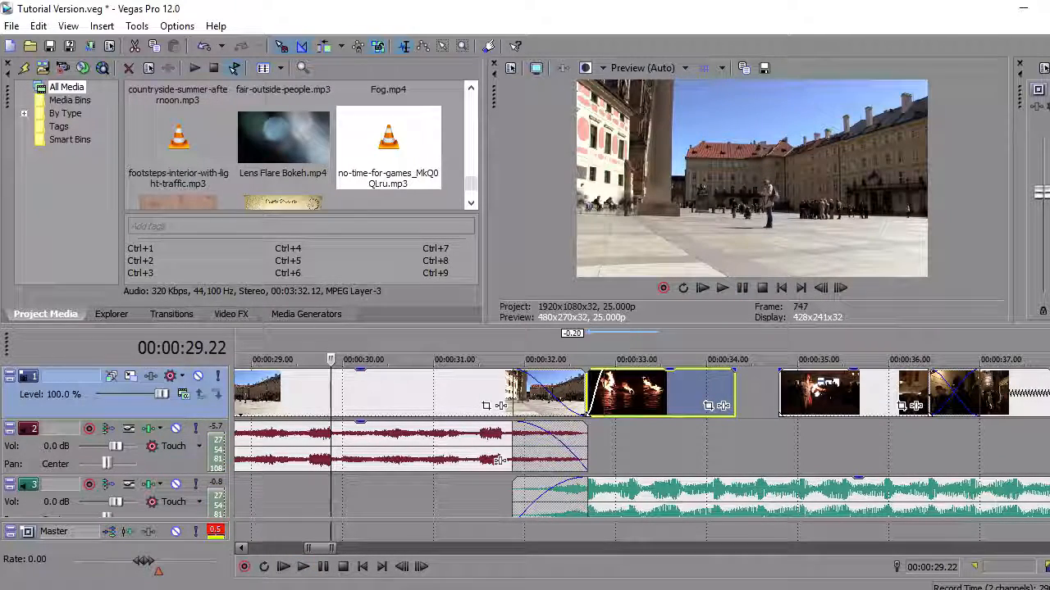
scroll(642, 443, up, 2)
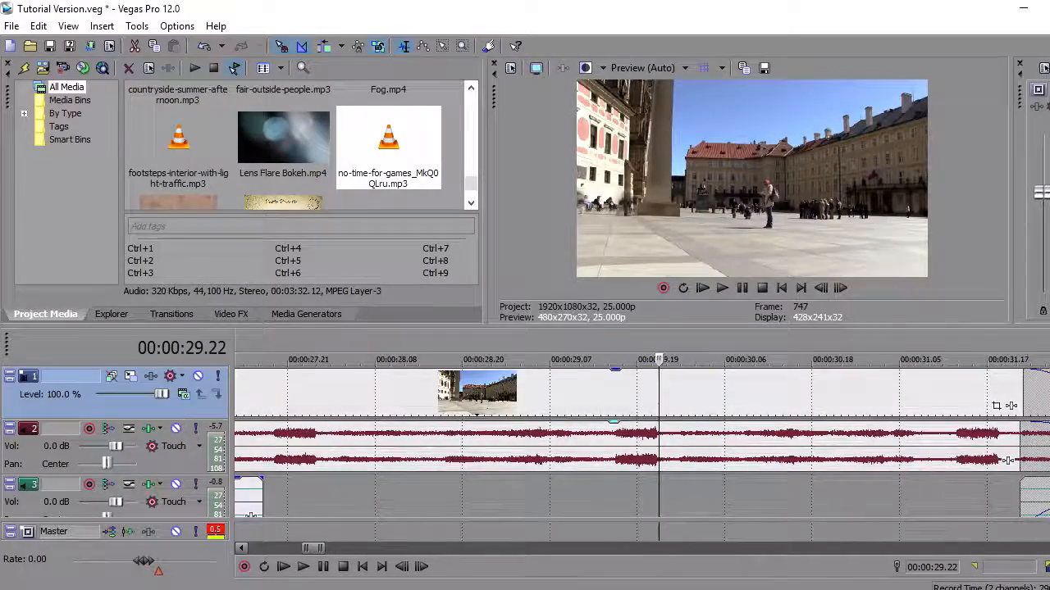
scroll(642, 443, down, 3)
scroll(659, 442, down, 3)
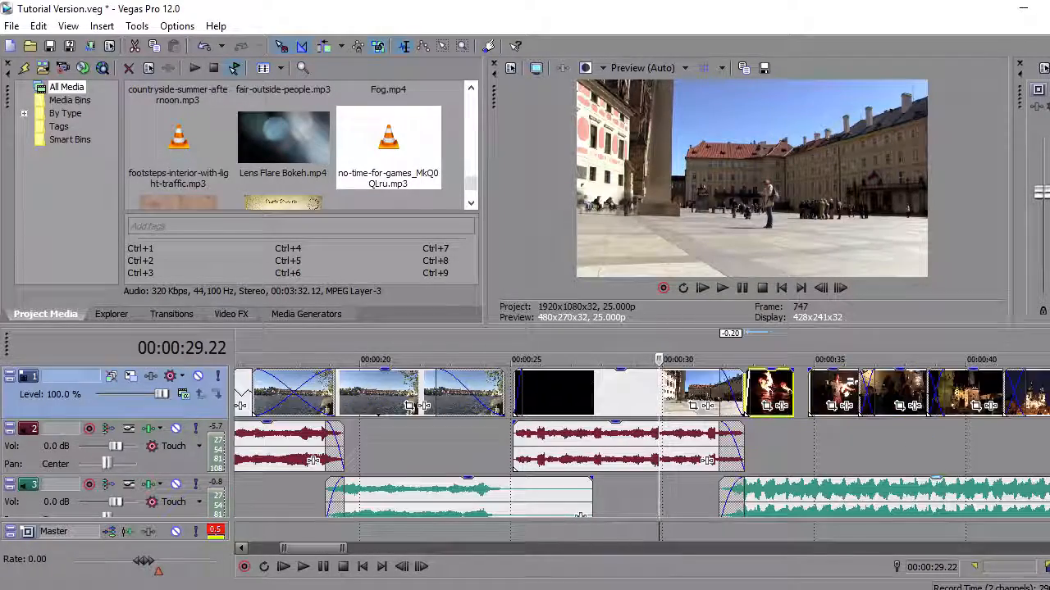
scroll(642, 443, down, 1)
scroll(642, 443, up, 1)
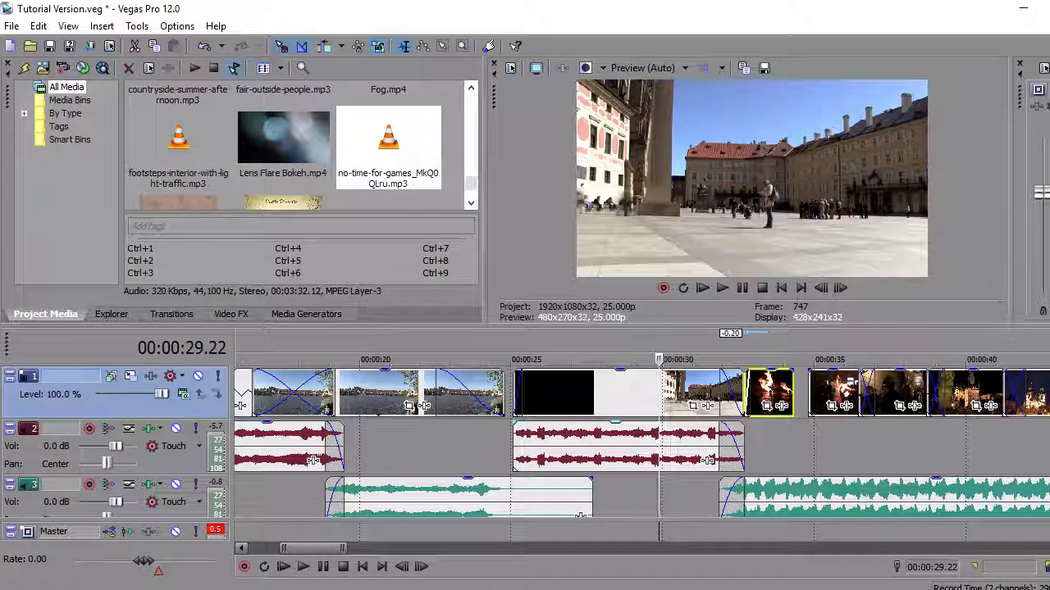
- Play the mix from 00:00:33.14 through the night clips
click(770, 447)
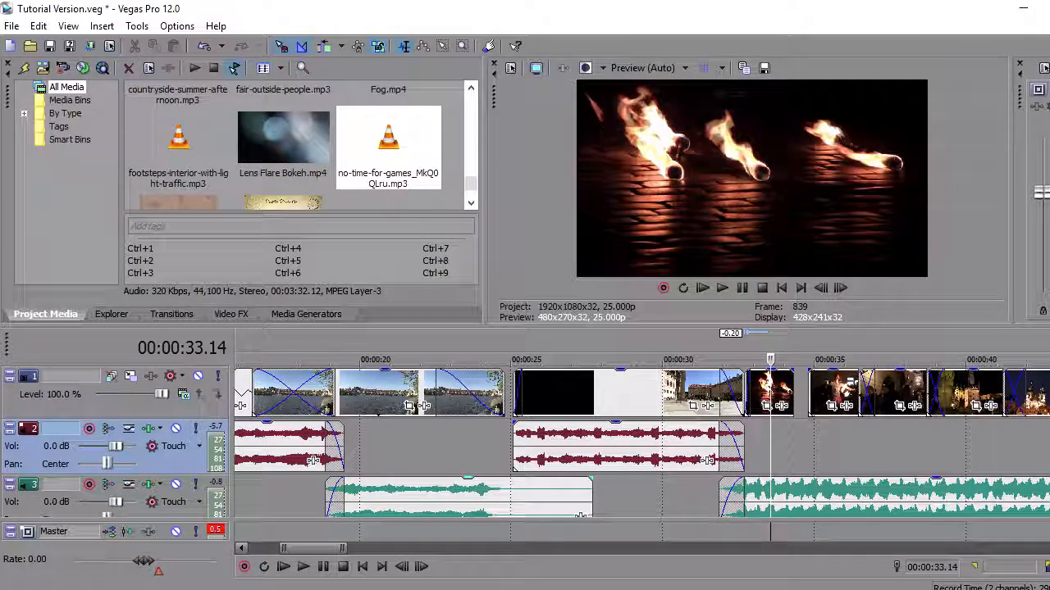
scroll(642, 443, right, 4)
key(space)
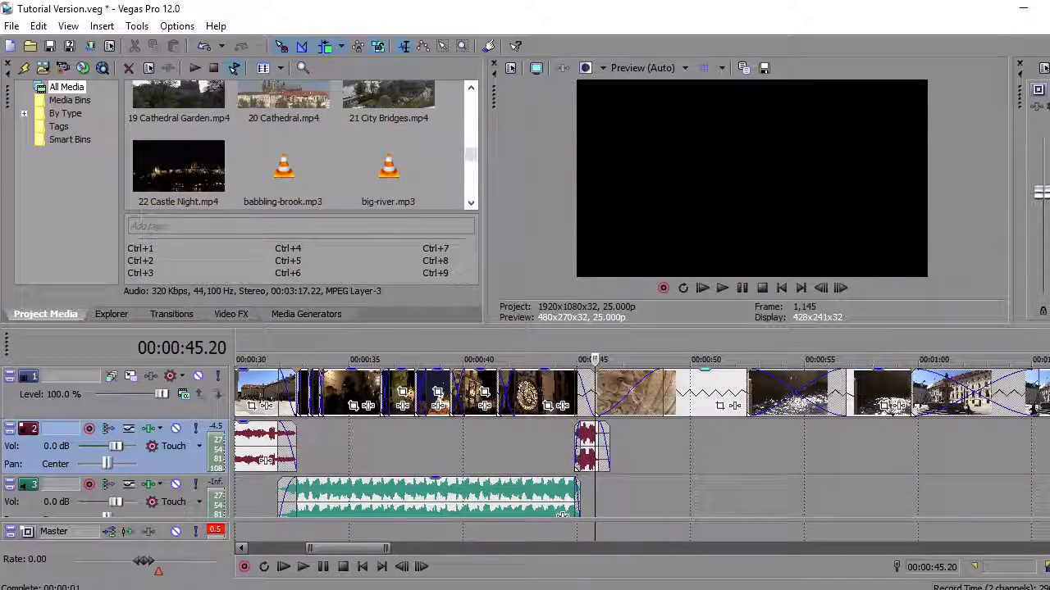
- Add the gymnopedie MP3 to track 3, starting at 00:00:45.20 under the fountain clip
drag(471, 154, 471, 182)
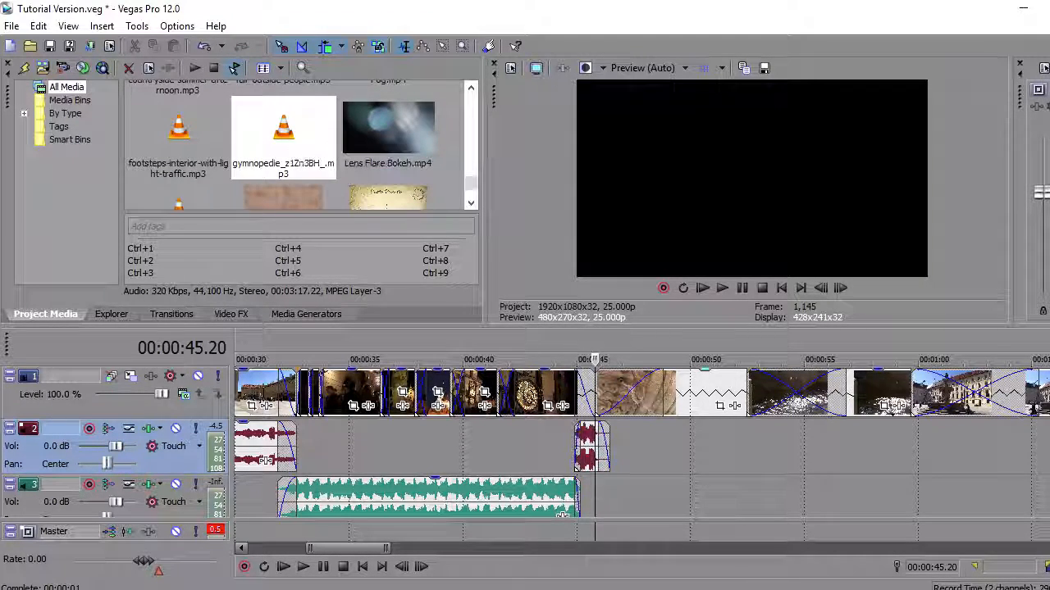
drag(284, 138, 597, 495)
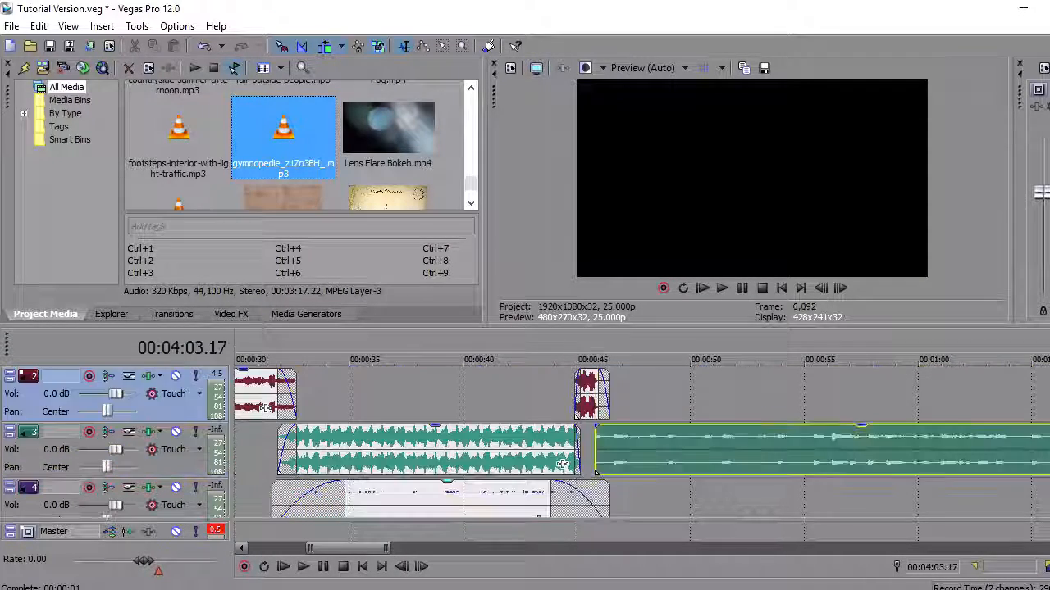
click(659, 395)
scroll(660, 443, up, 1)
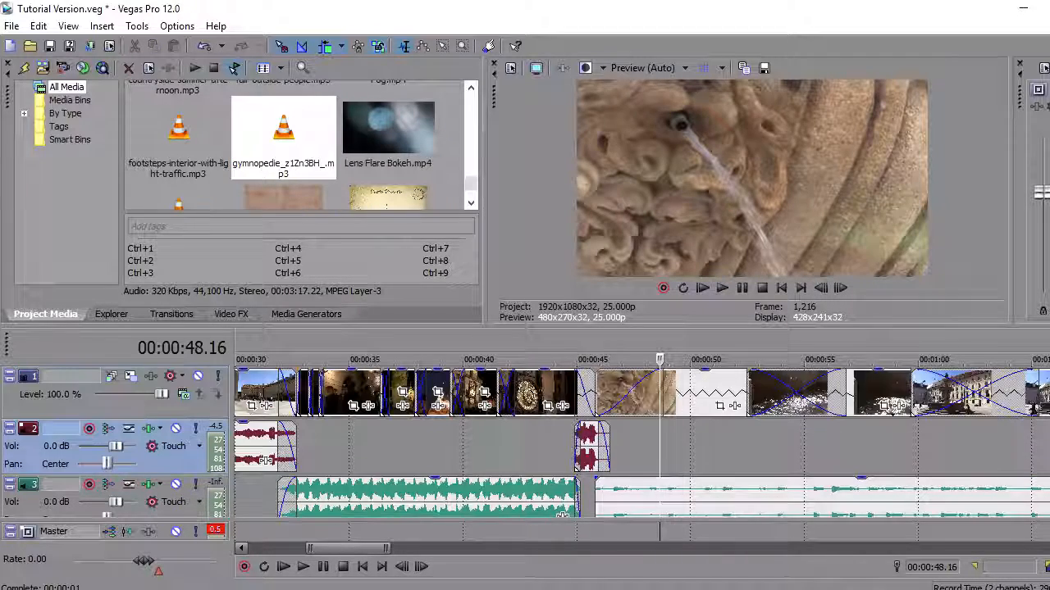
- Play the mix from 00:00:43.01 and shift the gymnopedie music about 0.4 seconds later on track 3
click(532, 447)
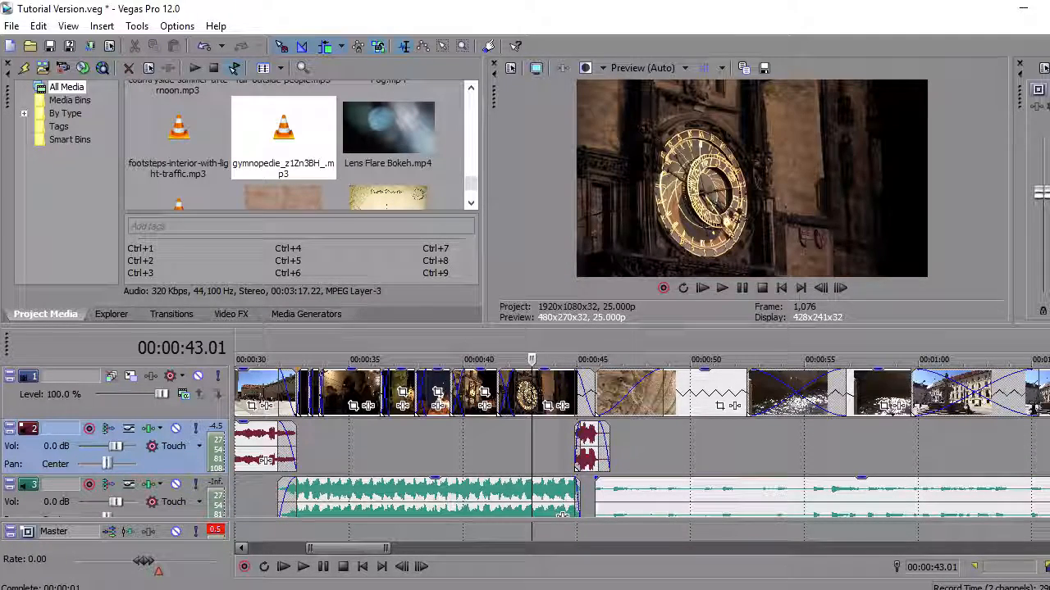
key(space)
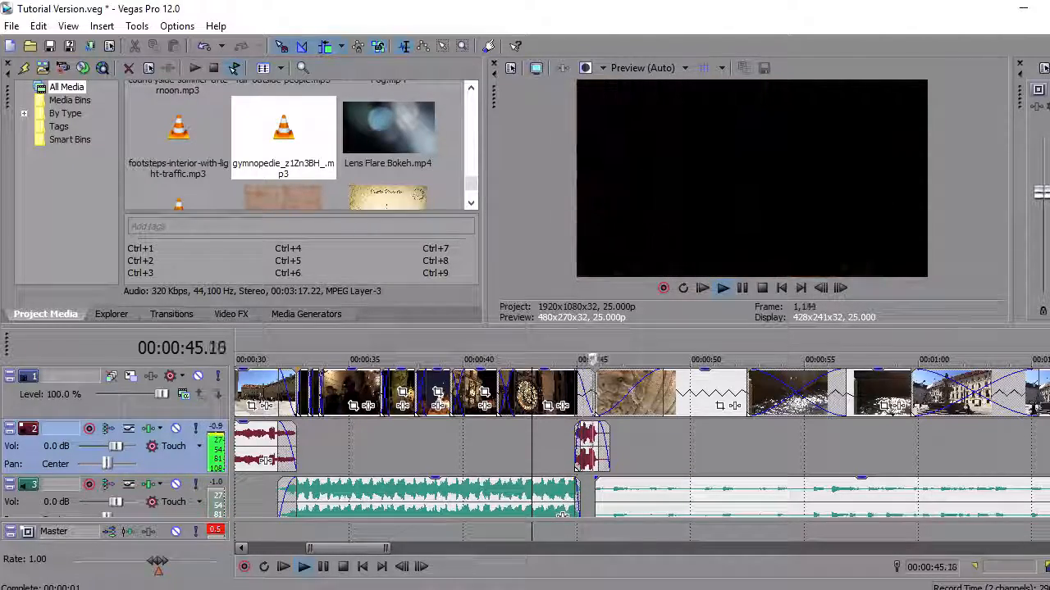
click(621, 448)
scroll(622, 448, up, 2)
drag(657, 496, 677, 496)
- Play the mix from about 00:00:44.16 through the transition into the fountain clips
click(555, 447)
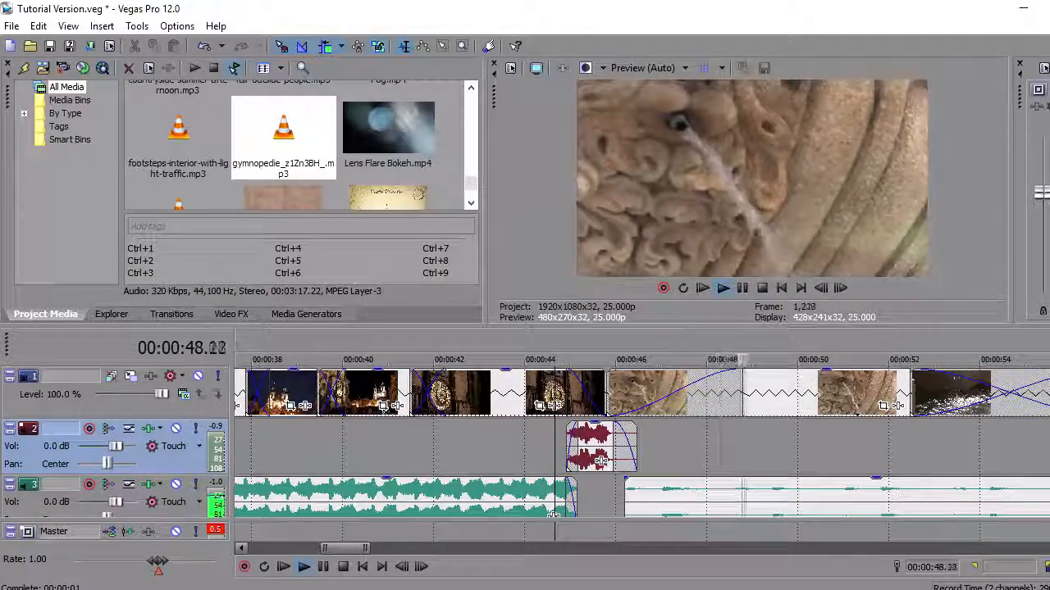
scroll(642, 443, down, 1)
scroll(641, 443, down, 3)
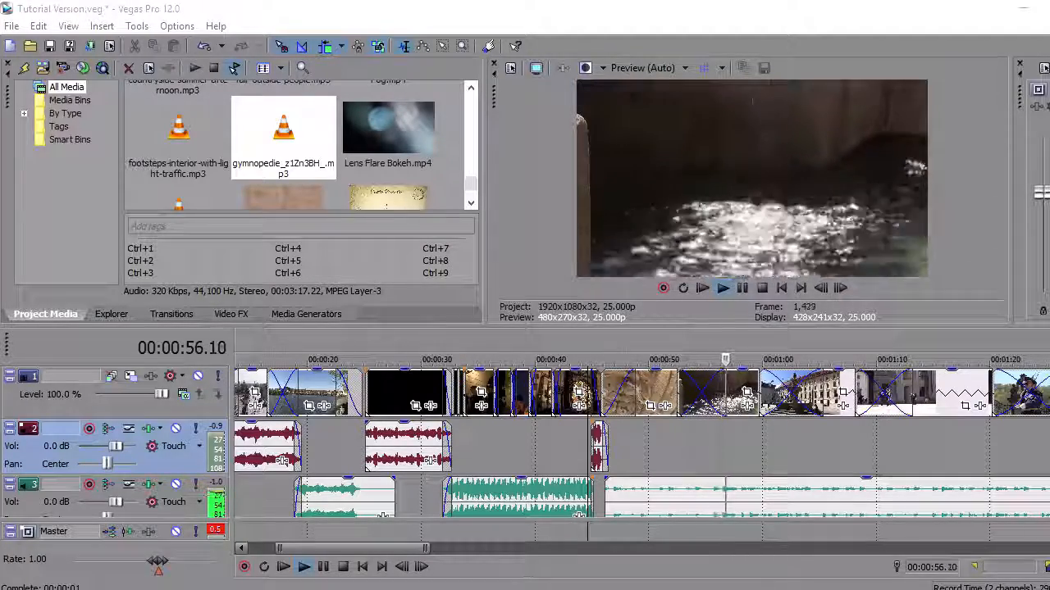
key(Return)
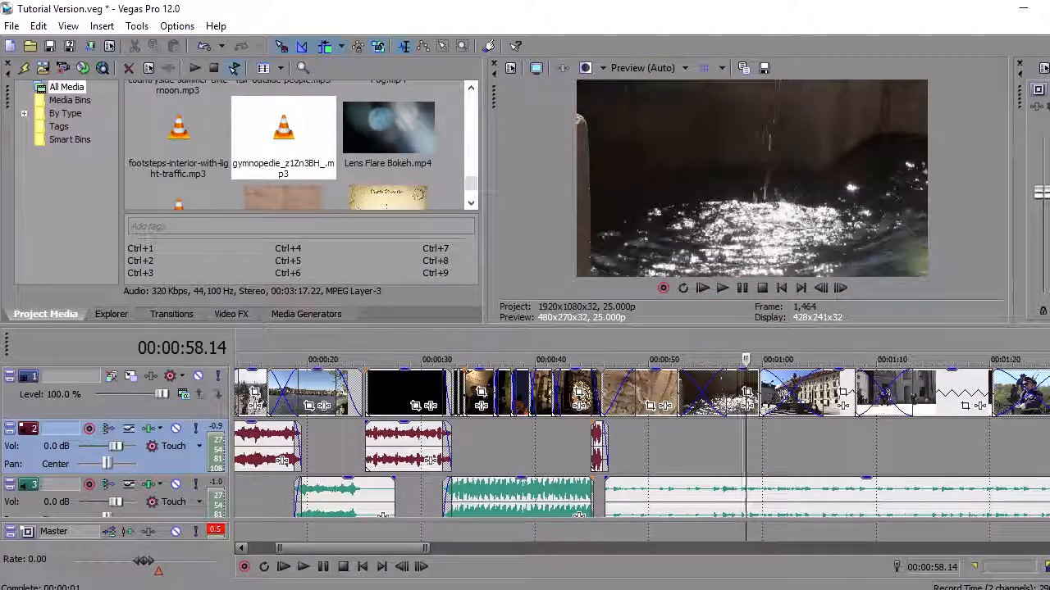
- Split the gymnopedie music at 00:03:41.13 and move its closing part to track 2
drag(352, 548, 415, 547)
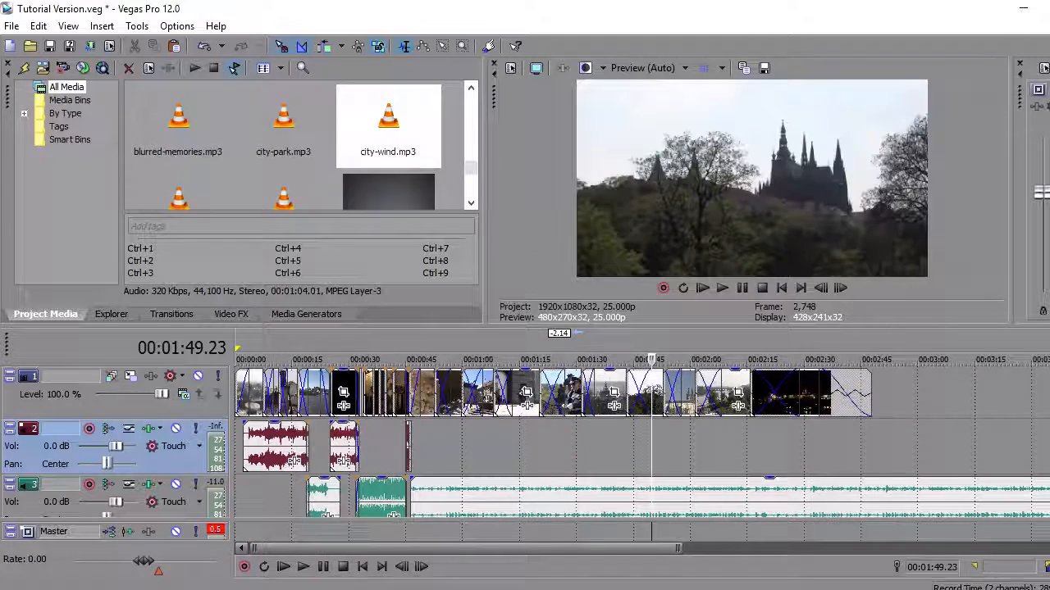
click(816, 359)
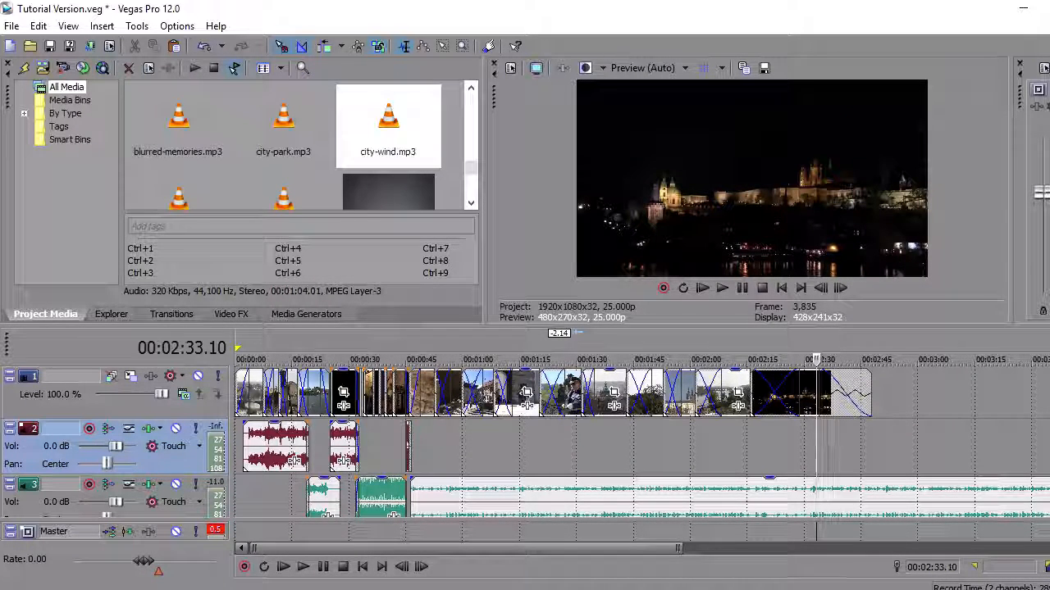
scroll(525, 443, down, 1)
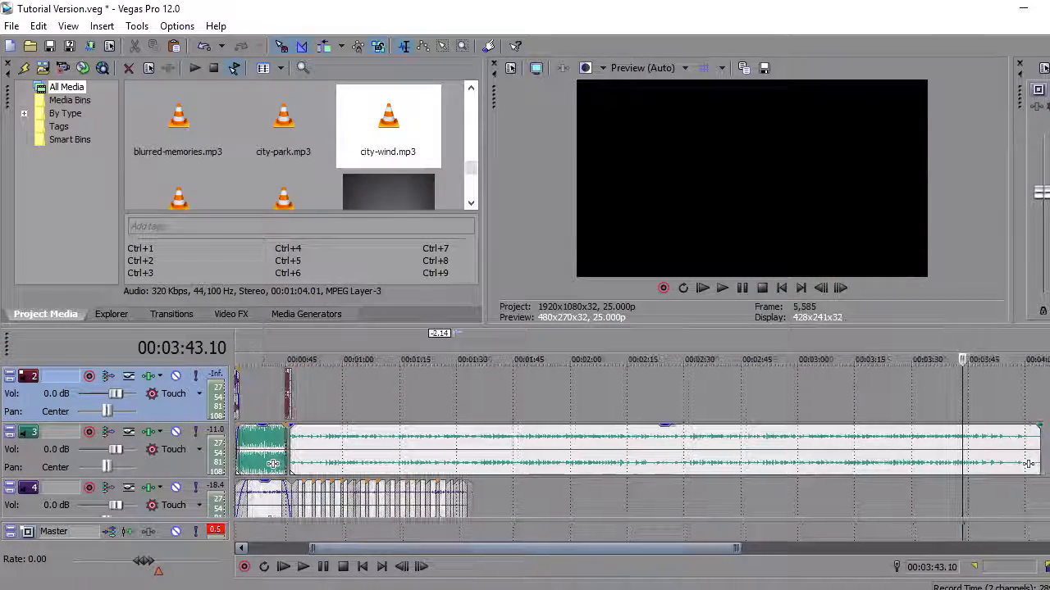
click(955, 398)
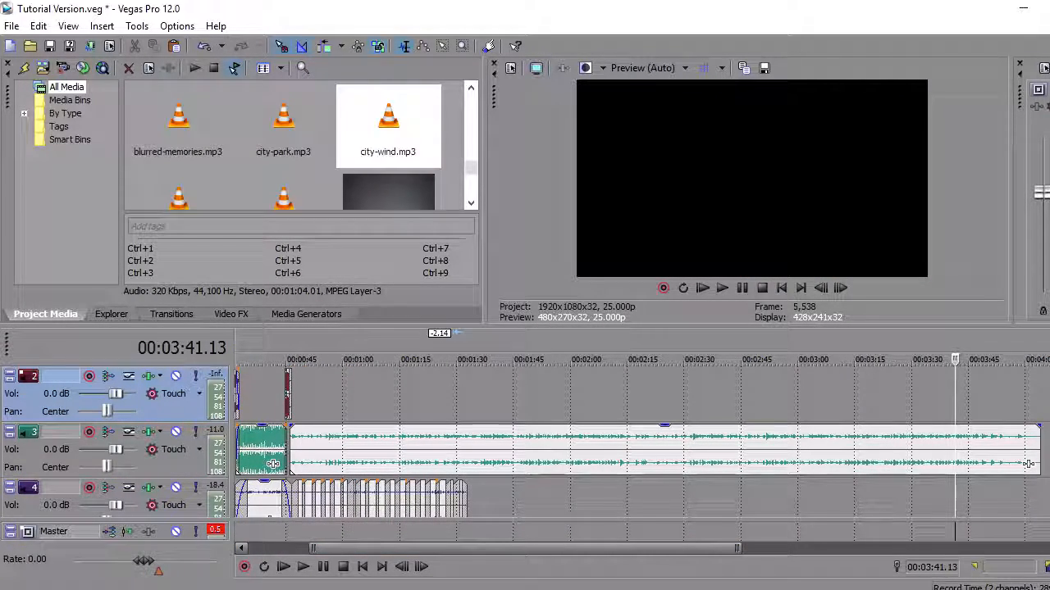
key(s)
drag(1028, 464, 590, 408)
scroll(589, 408, up, 1)
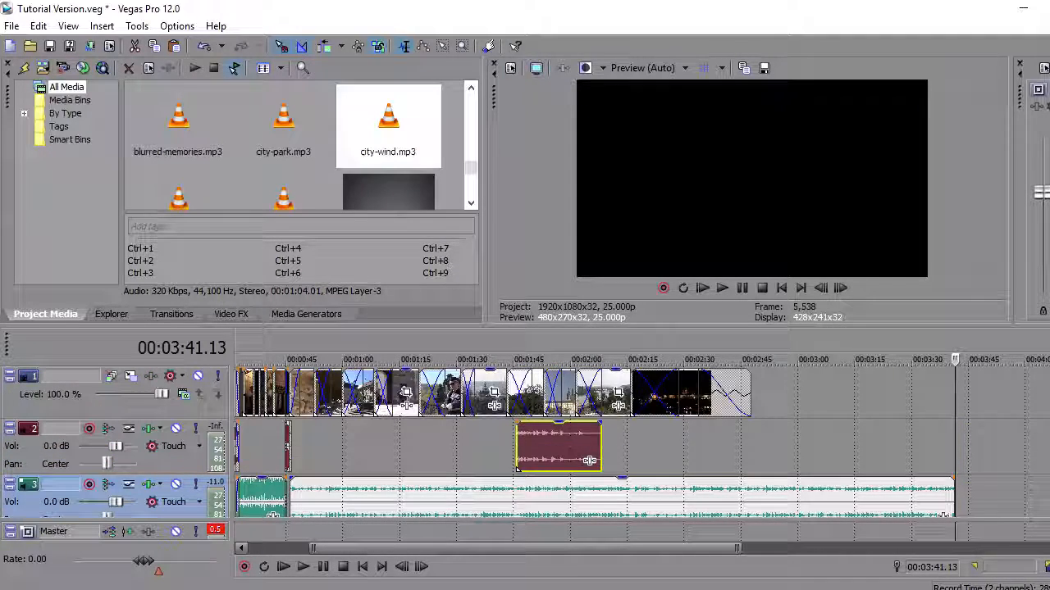
- Shift the closing part 42 seconds 24 frames later and trim the track 3 music's end by 1 minute 4 seconds 22 frames
drag(590, 460, 753, 461)
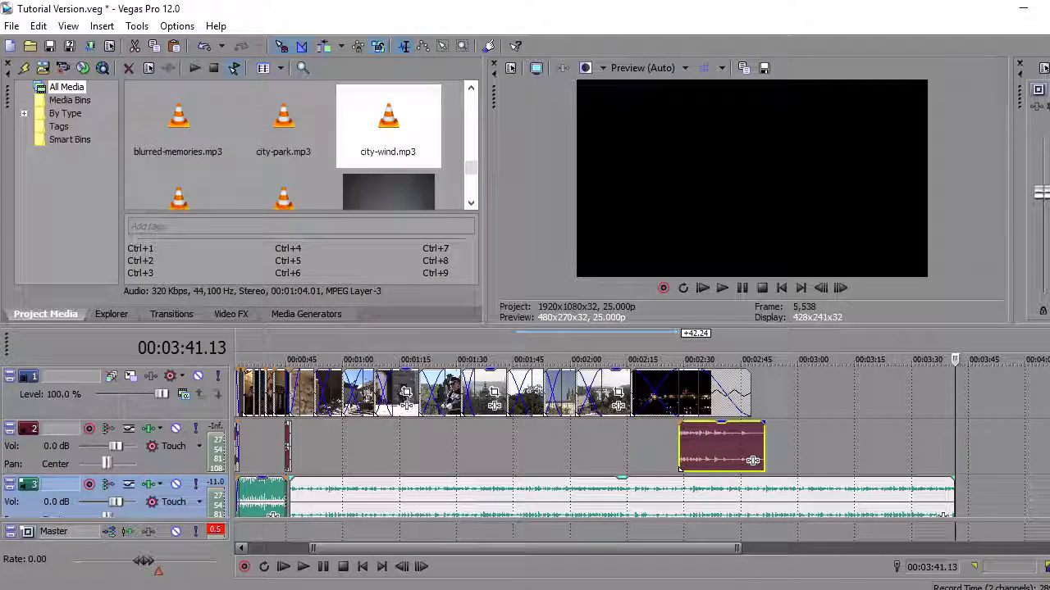
drag(951, 514, 697, 514)
click(697, 447)
scroll(697, 447, up, 1)
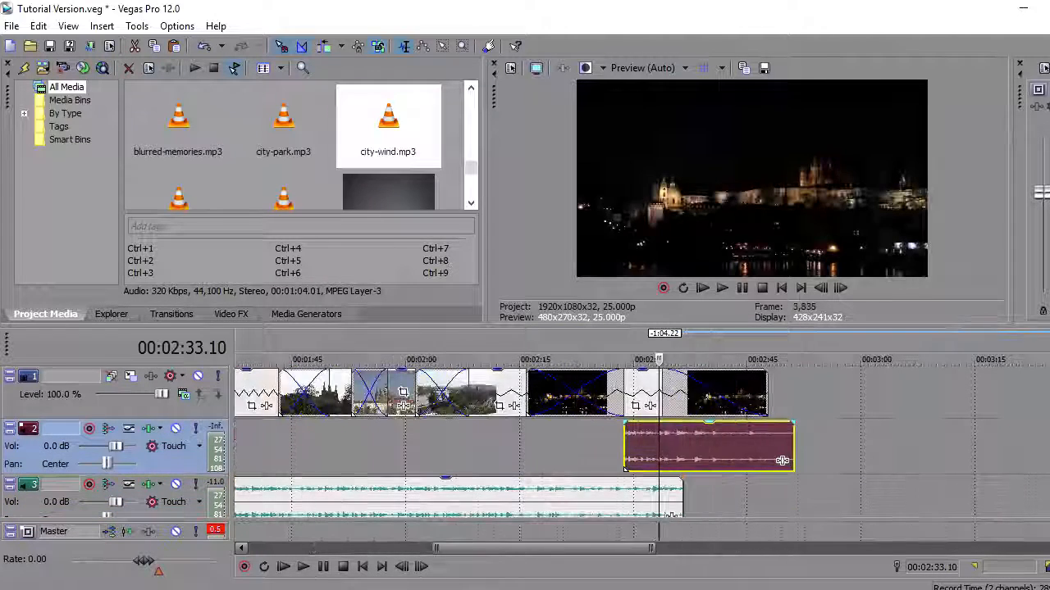
- Shift the closing part on track 2 earlier by 2 seconds 9 frames to overlap the end of the track 3 music further
mouse_move(697, 447)
mouse_down()
mouse_move(649, 447)
mouse_move(679, 447)
mouse_up()
click(632, 447)
scroll(632, 447, up, 2)
scroll(632, 447, up, 1)
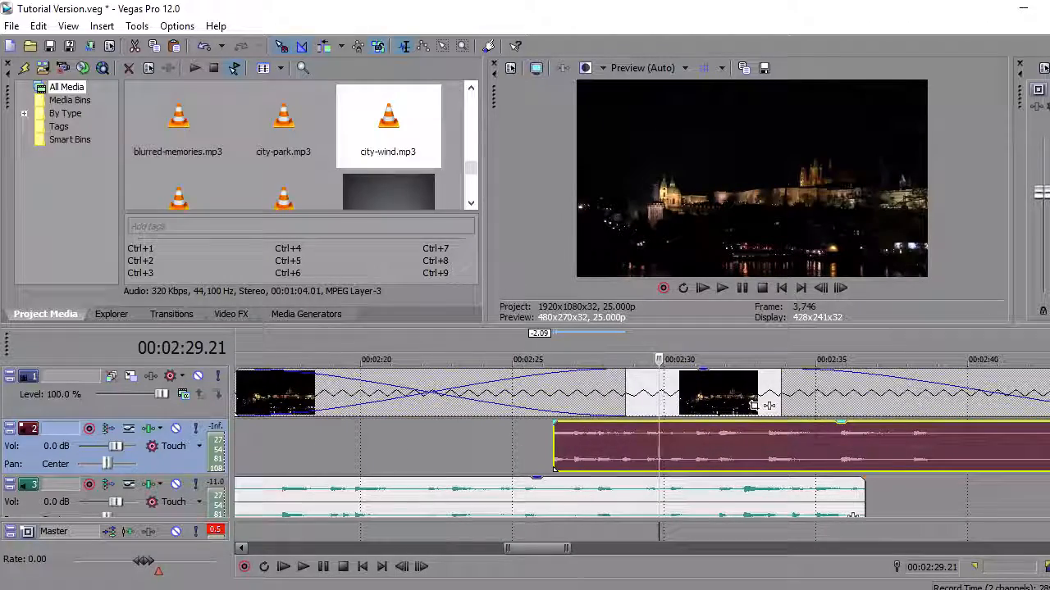